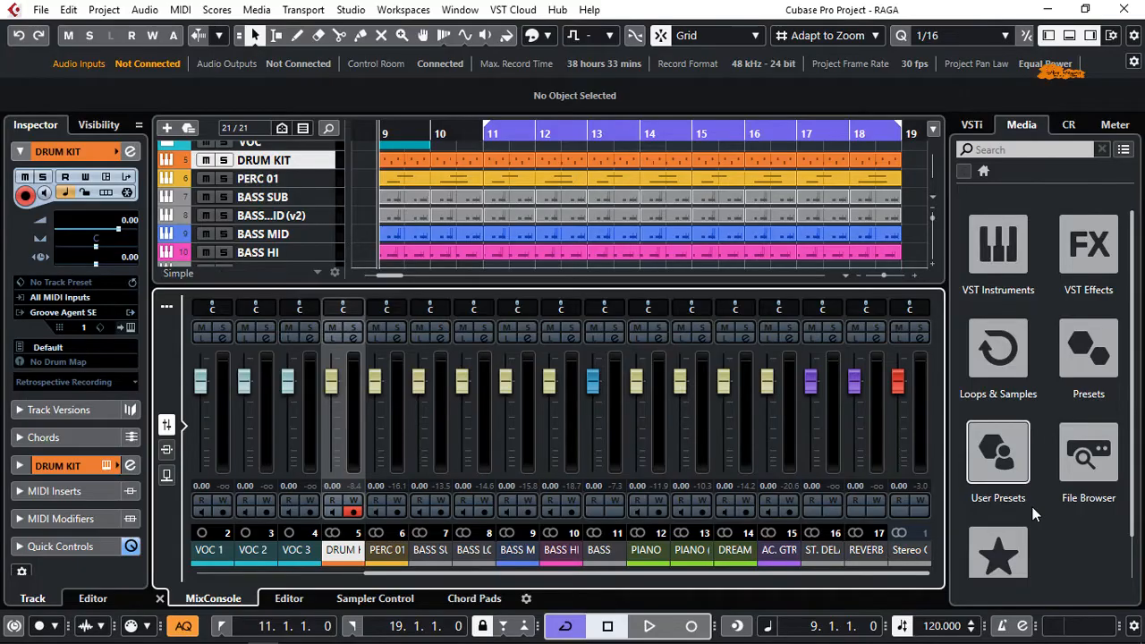
Browse the VST Instruments and VST Effects collections in the media browser
click(1015, 266)
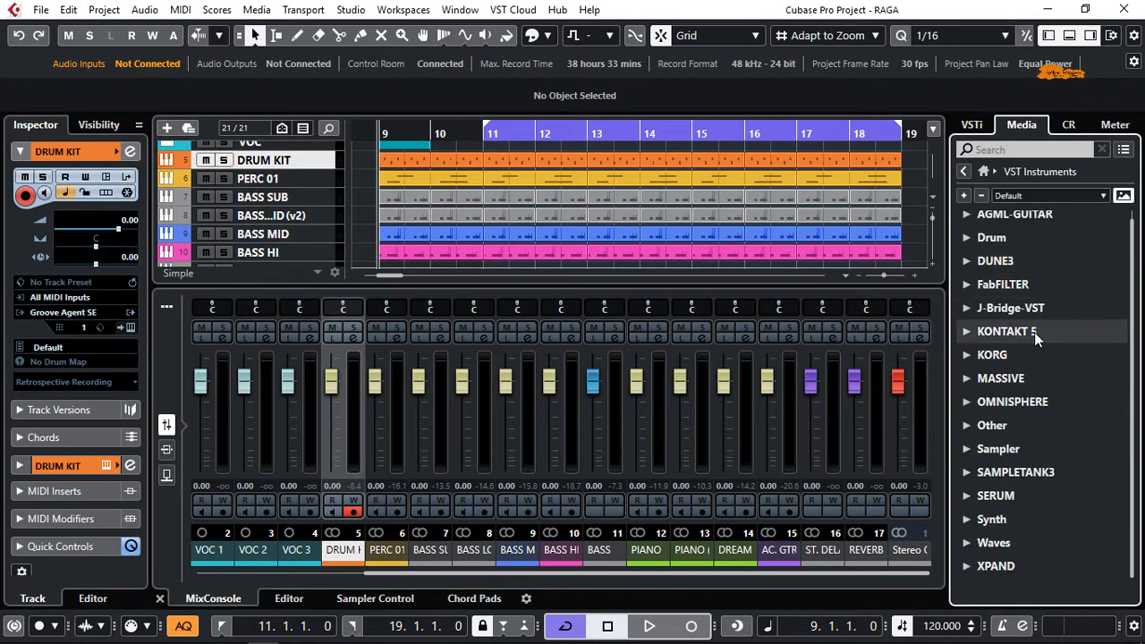
scroll(1030, 472, up, 1)
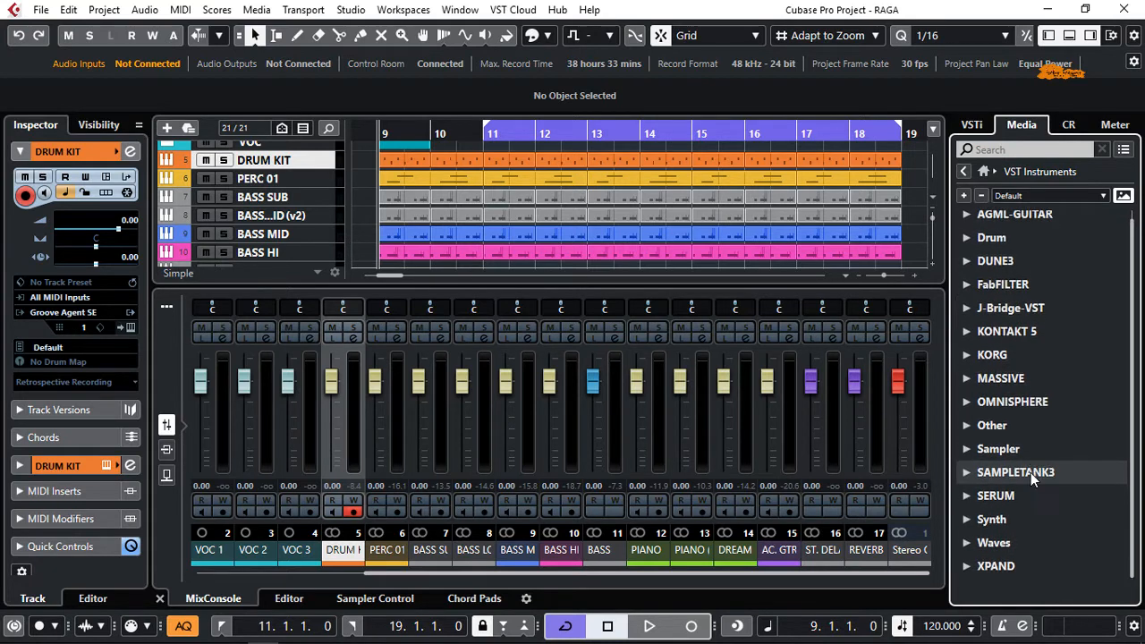
click(982, 172)
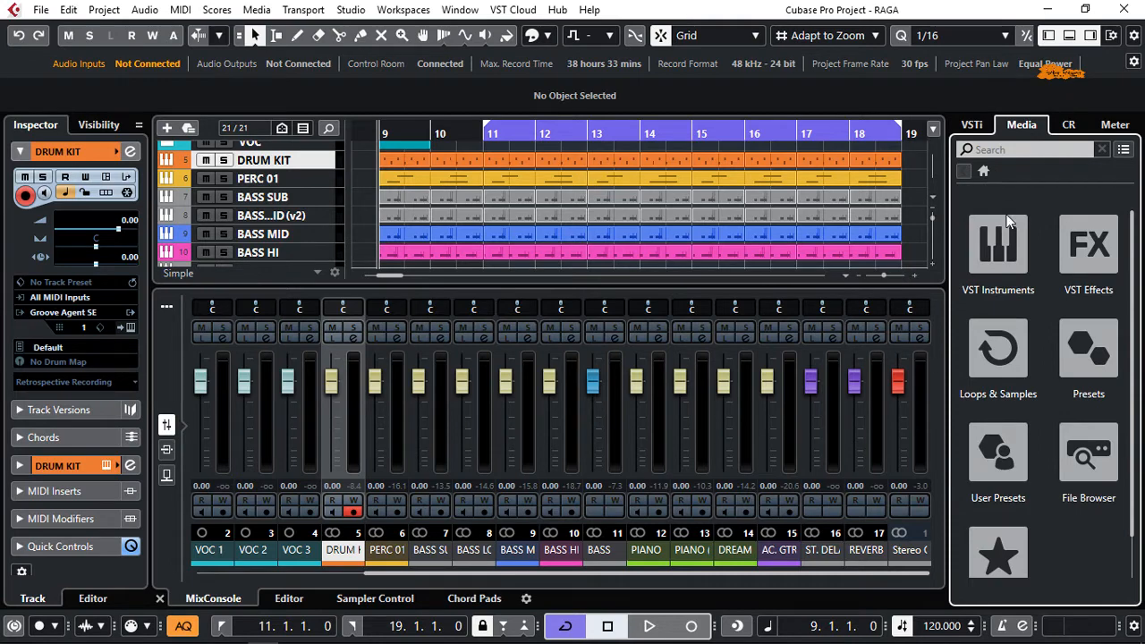
click(1103, 257)
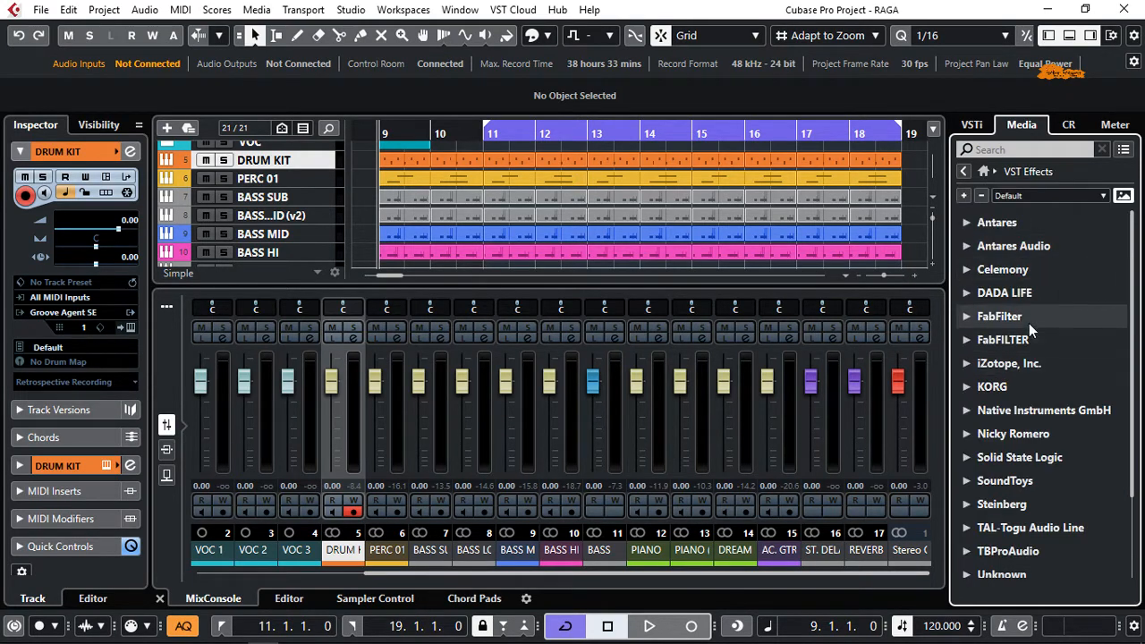
scroll(1028, 323, down, 2)
scroll(1028, 323, up, 2)
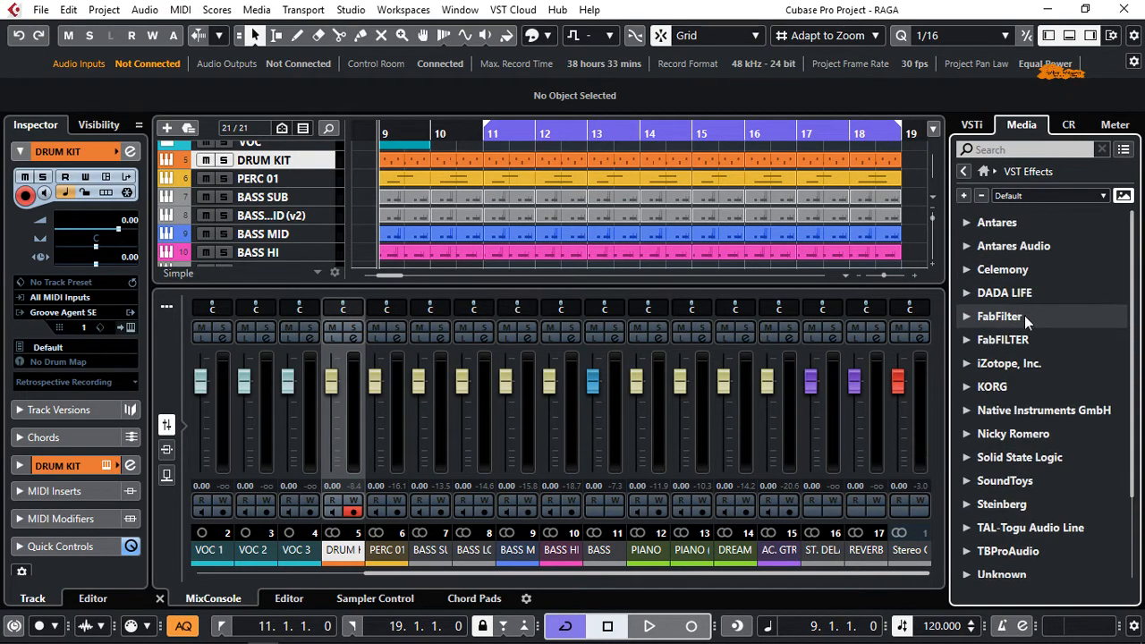
Browse the Loops & Samples library, open the Bloom set and preview the HLVocals_120_F#m_Good Enough_Harmony_19_AKB sample
click(965, 169)
click(1003, 372)
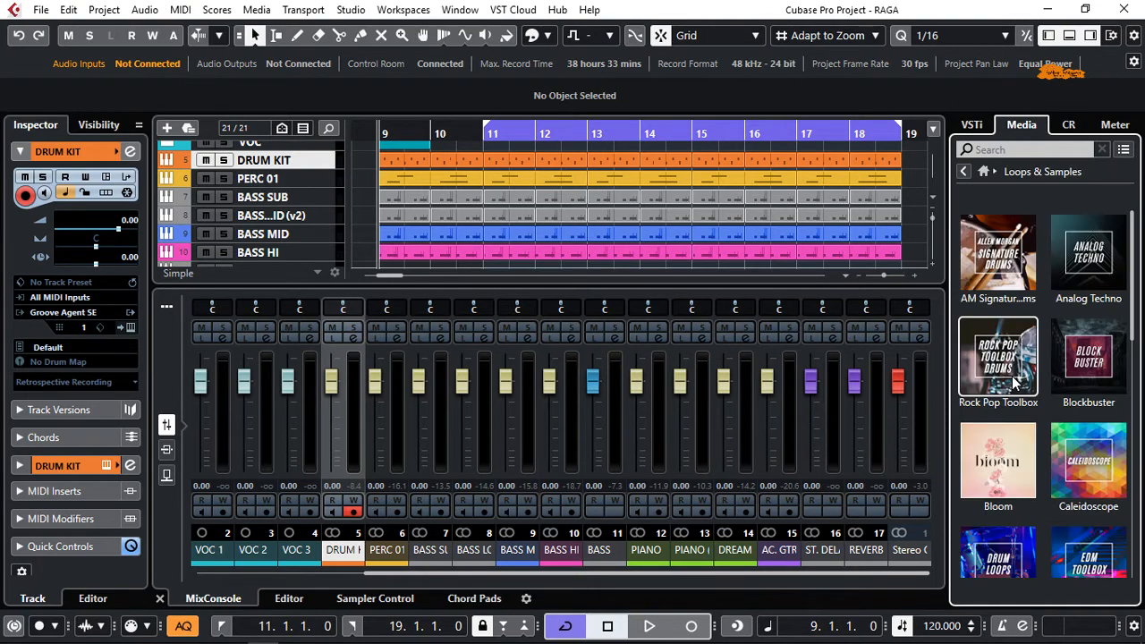
scroll(1056, 389, down, 1)
scroll(1056, 389, down, 6)
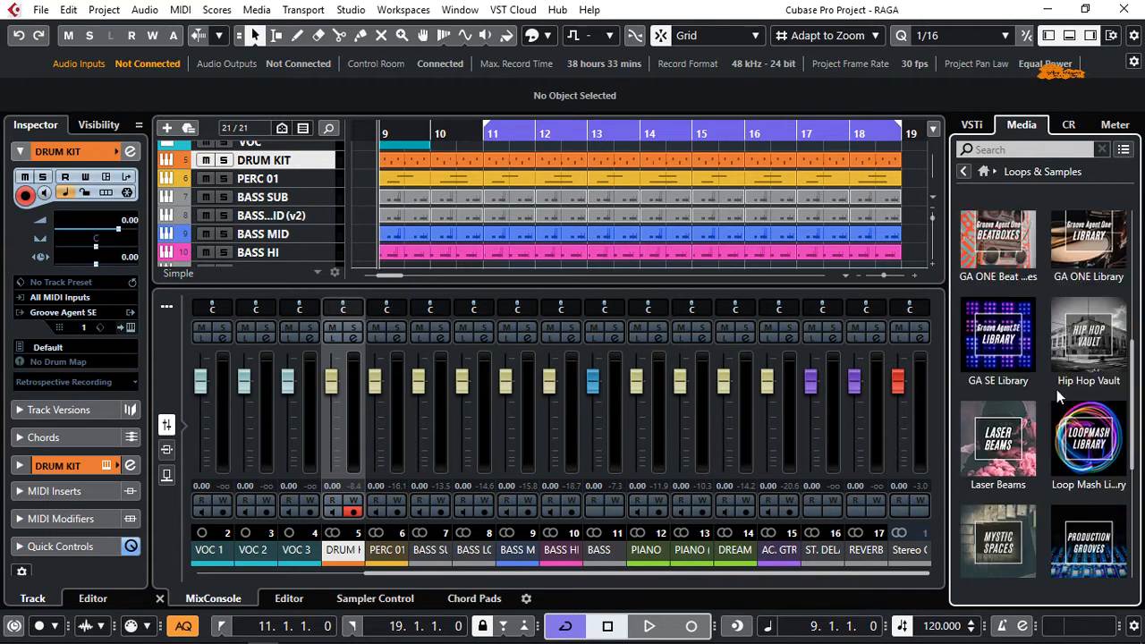
scroll(1056, 389, up, 6)
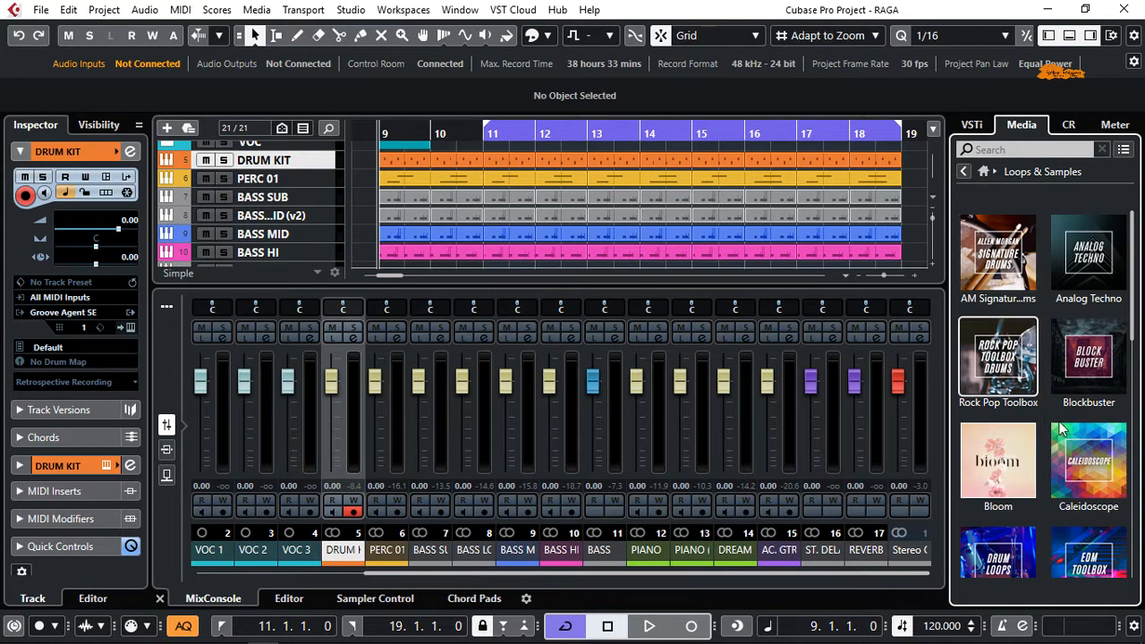
click(1007, 462)
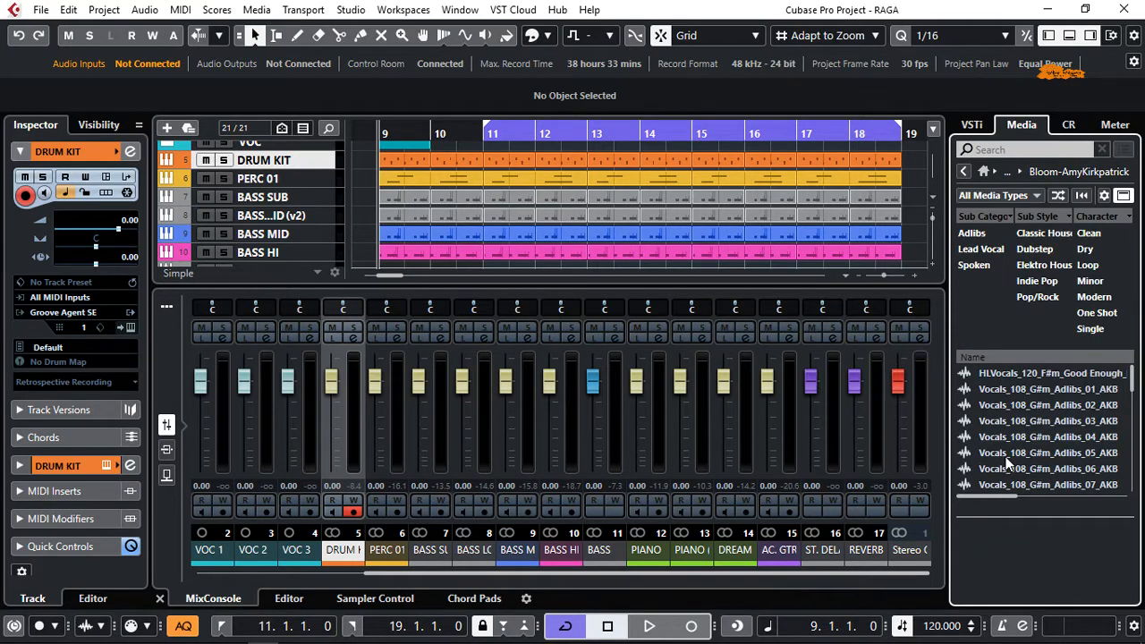
click(1029, 373)
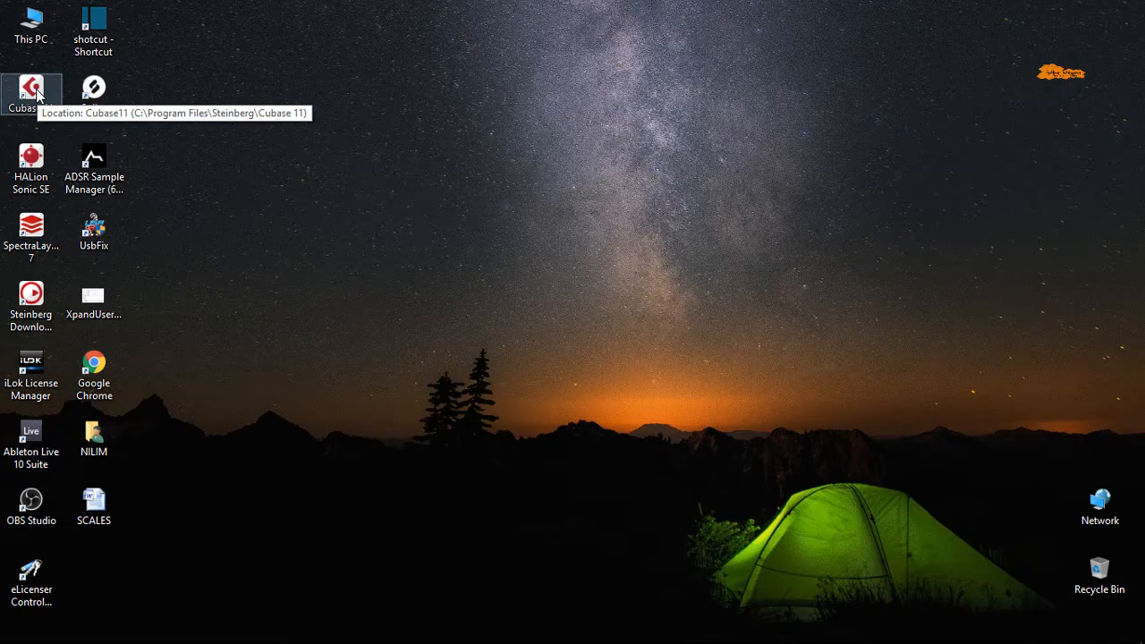
Launch Cubase 11 and create an empty project from the Steinberg Hub
double_click(32, 89)
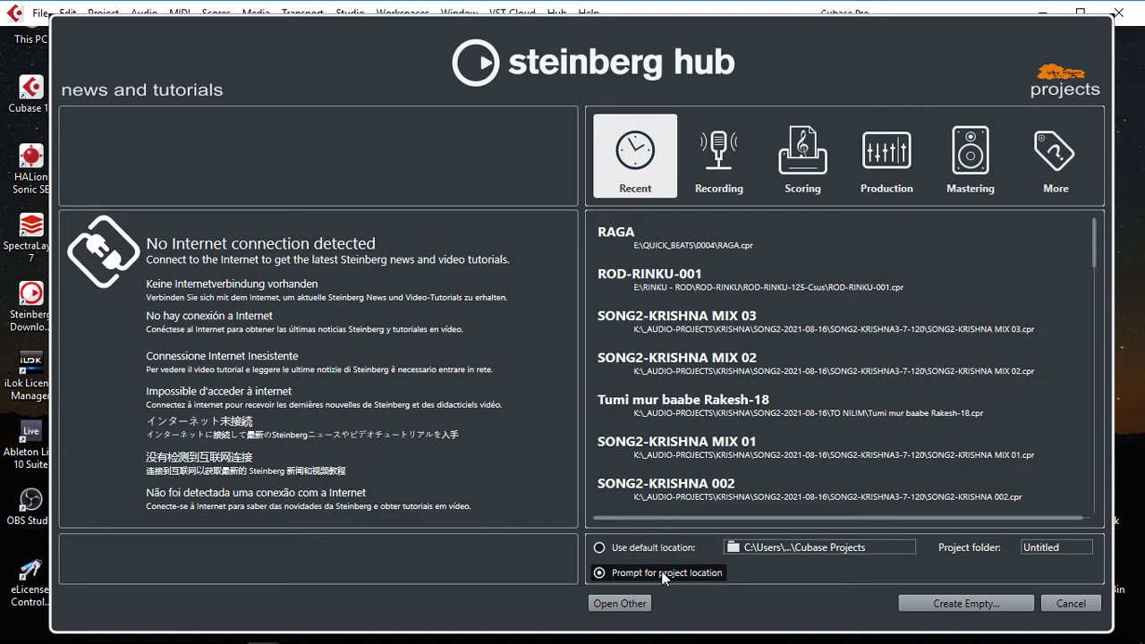
click(961, 608)
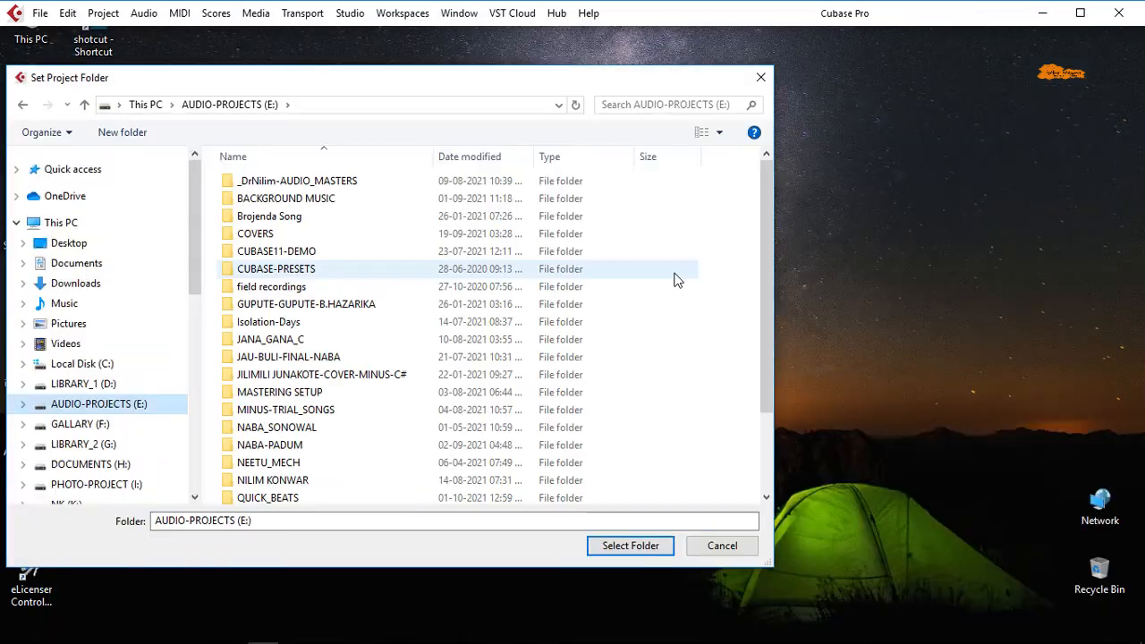
click(700, 272)
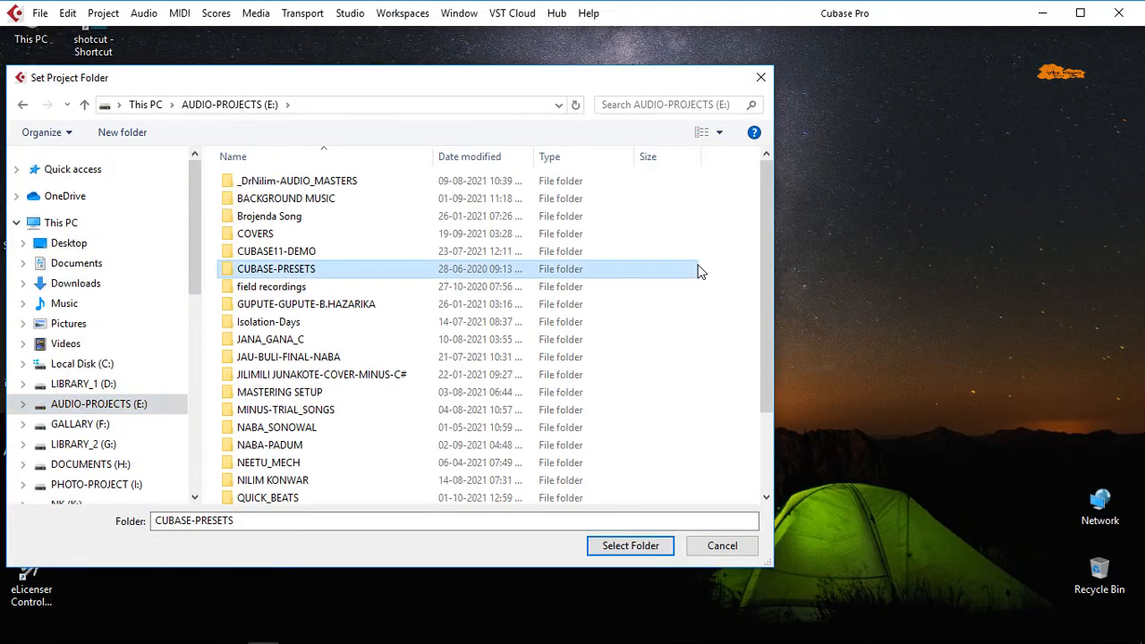
Create a folder named YOUTUBE CUBASE 11 FIRST SHOW on the AUDIO-PROJECTS (E:) drive and use it as the project folder
right_click(700, 272)
right_click(683, 375)
mouse_move(746, 550)
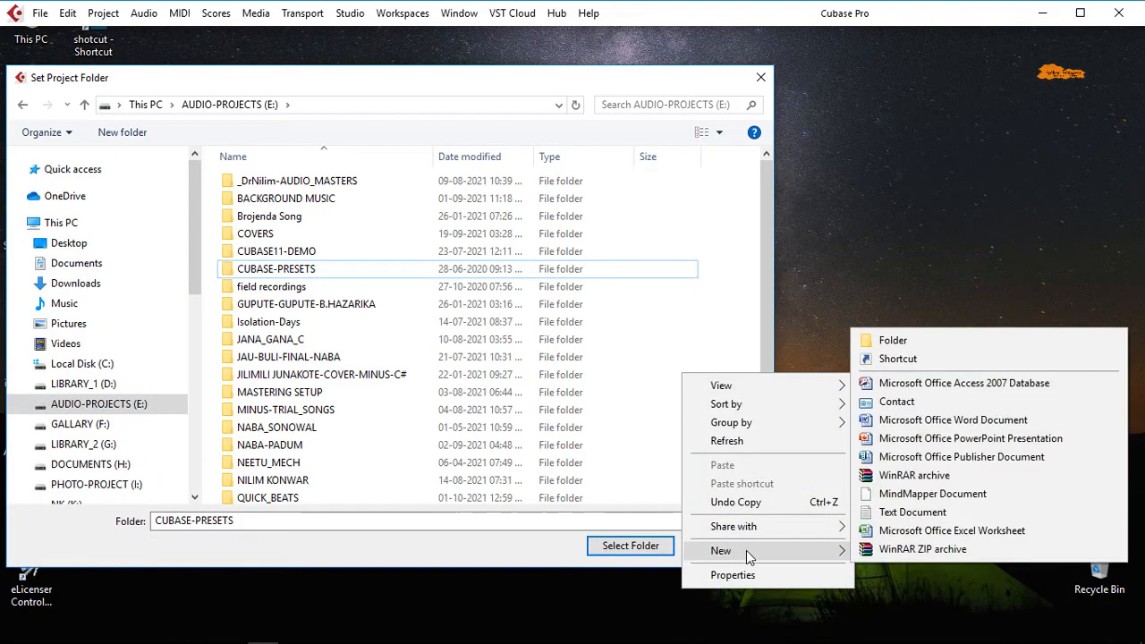
click(893, 341)
text(YOUTUBE CUBASE 11)
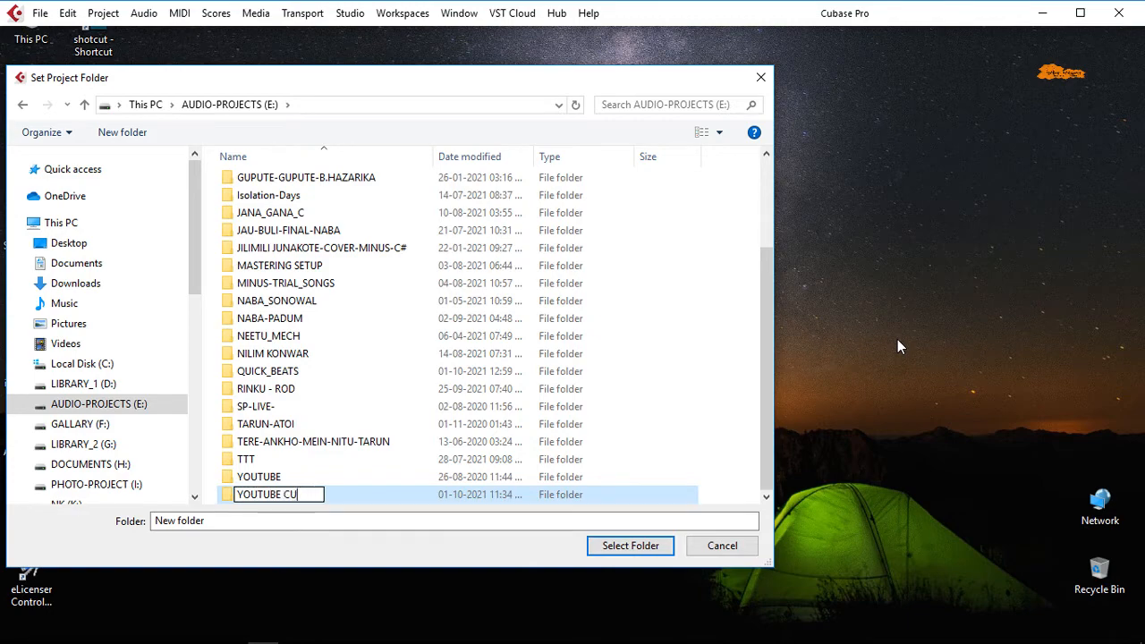
text( FIRST SHOW)
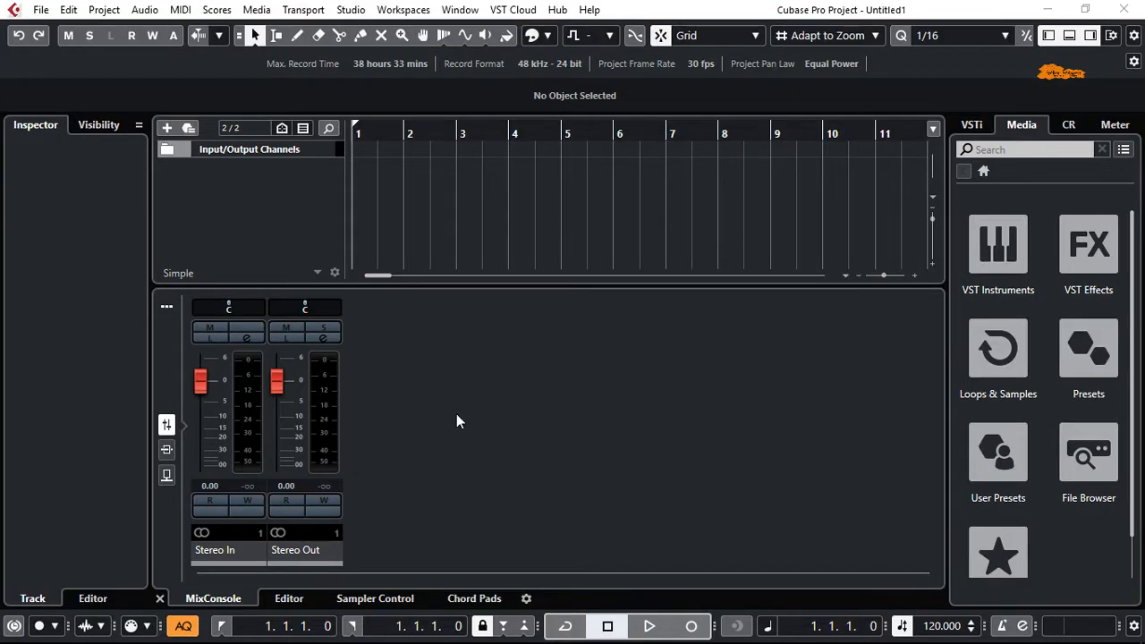
Focus the Inspector, the track list, the MixConsole and the Media browser in turn to examine the project window's zones
click(104, 229)
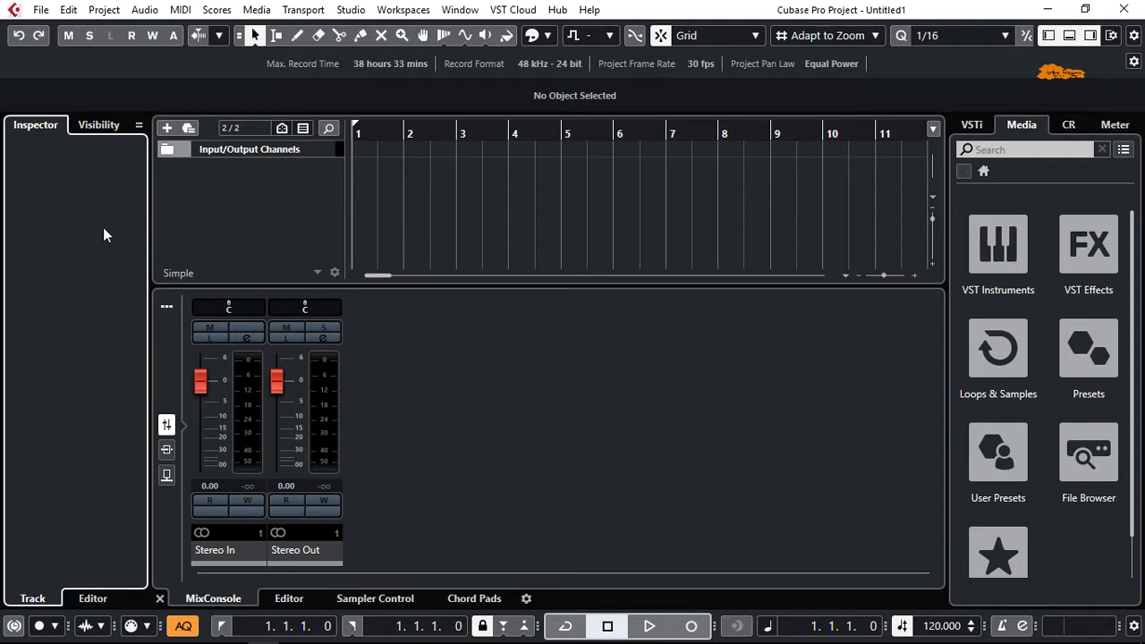
click(273, 192)
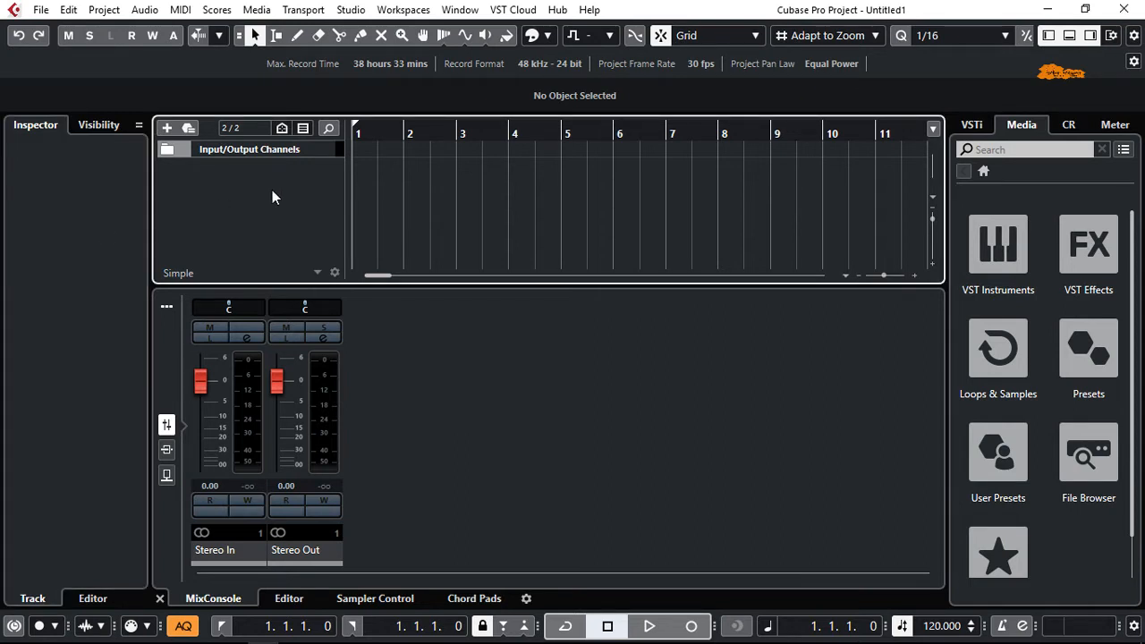
click(411, 377)
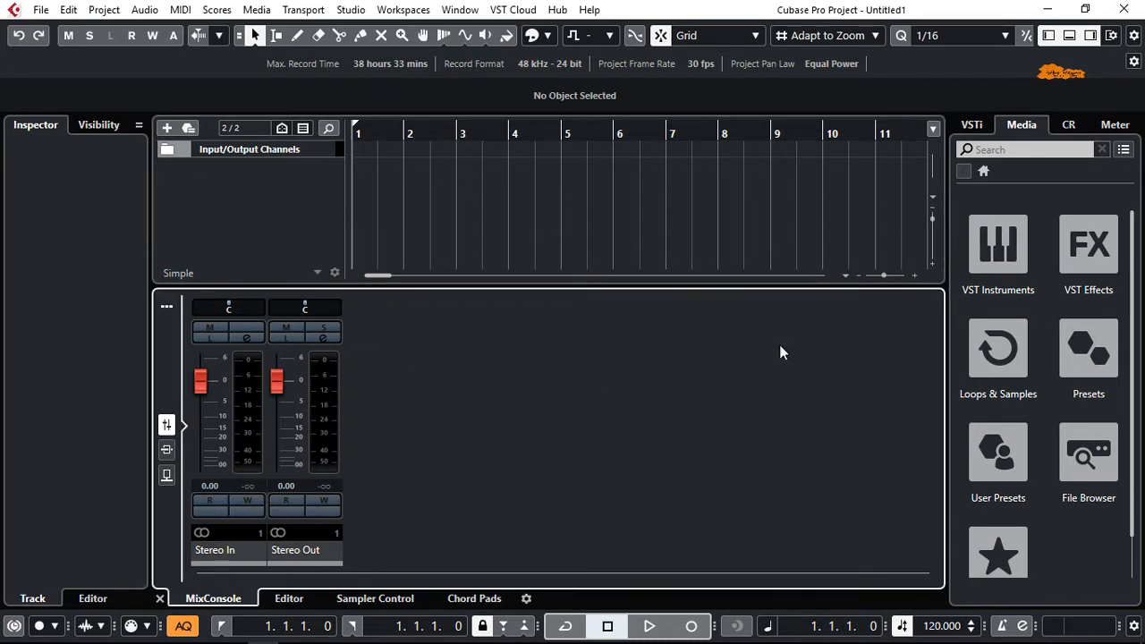
click(1051, 191)
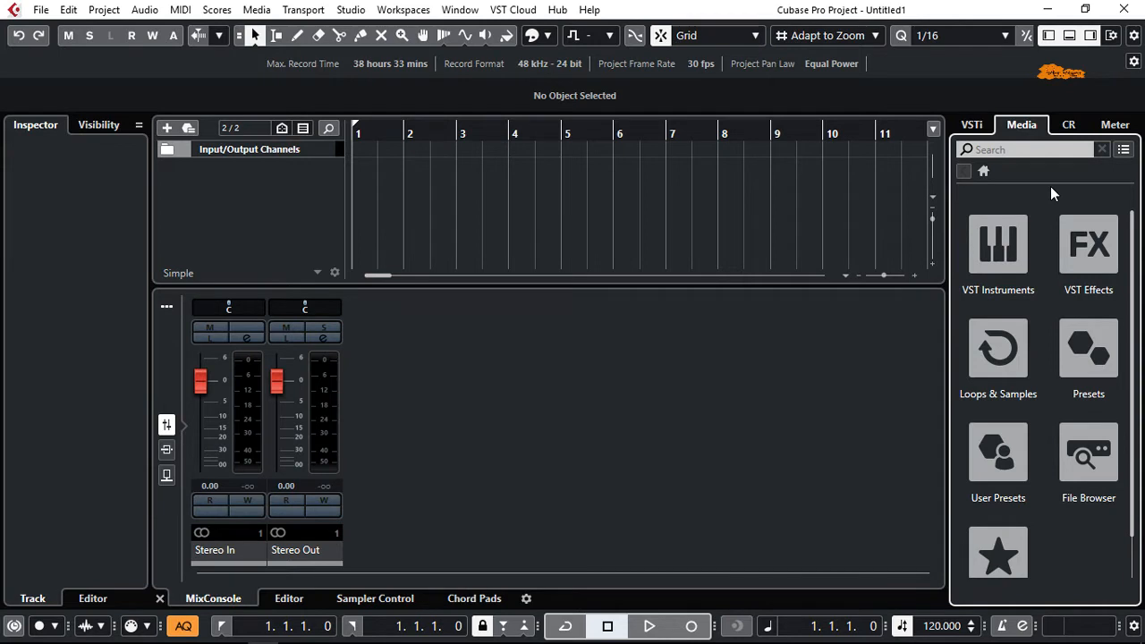
View the VSTi rack, Media browser, Control Room and Meter pages, including the Loudness and Master meters
click(973, 125)
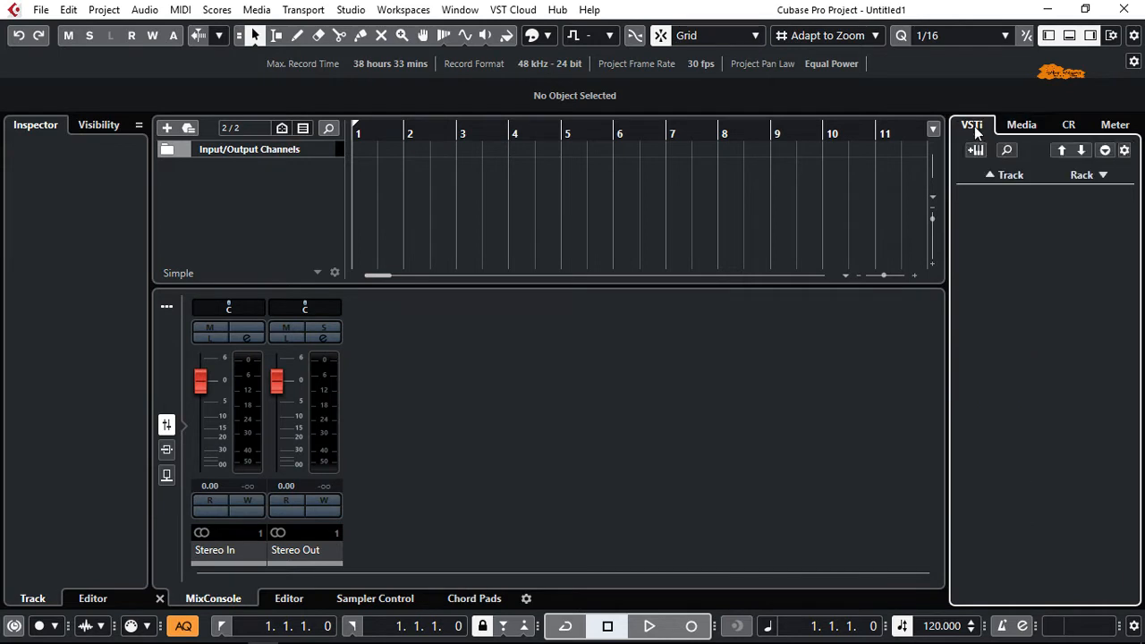
click(1019, 130)
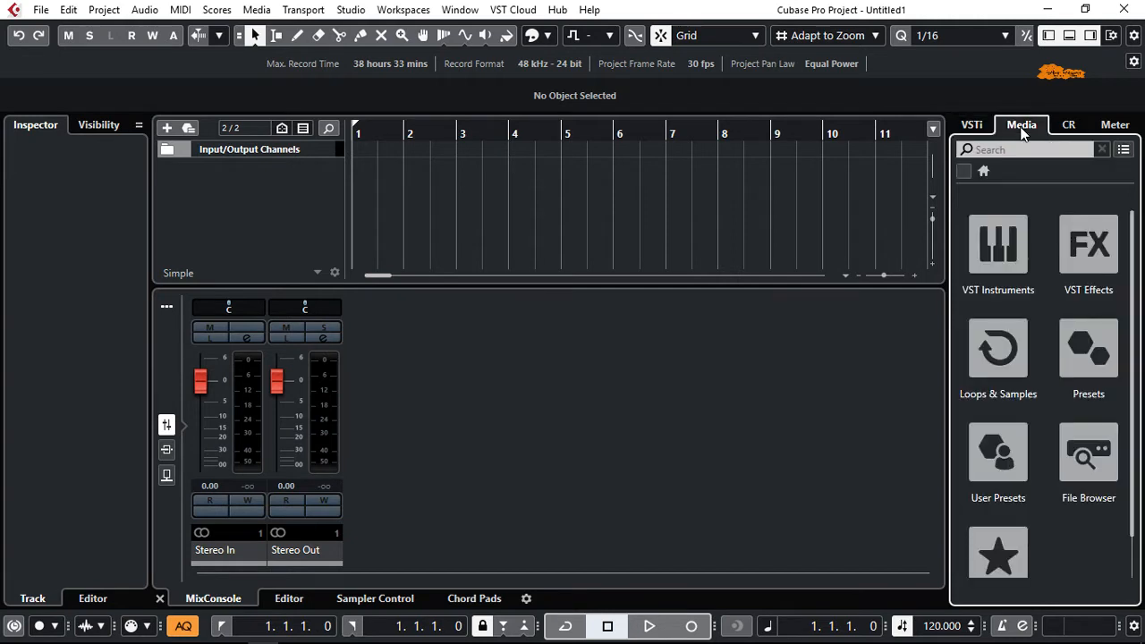
click(1069, 130)
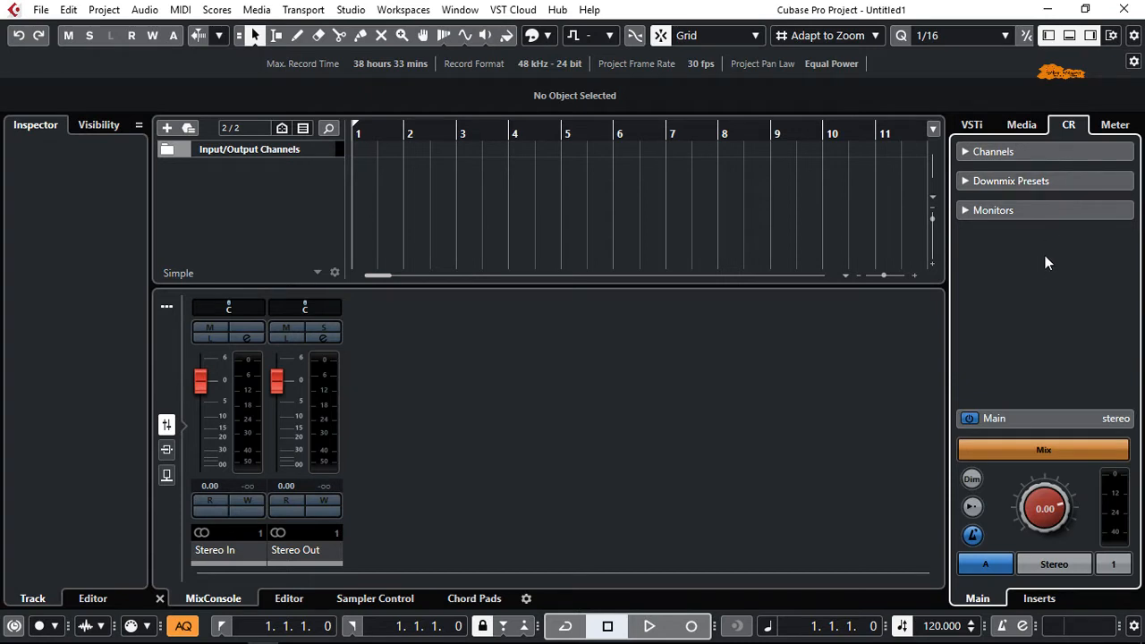
click(1116, 126)
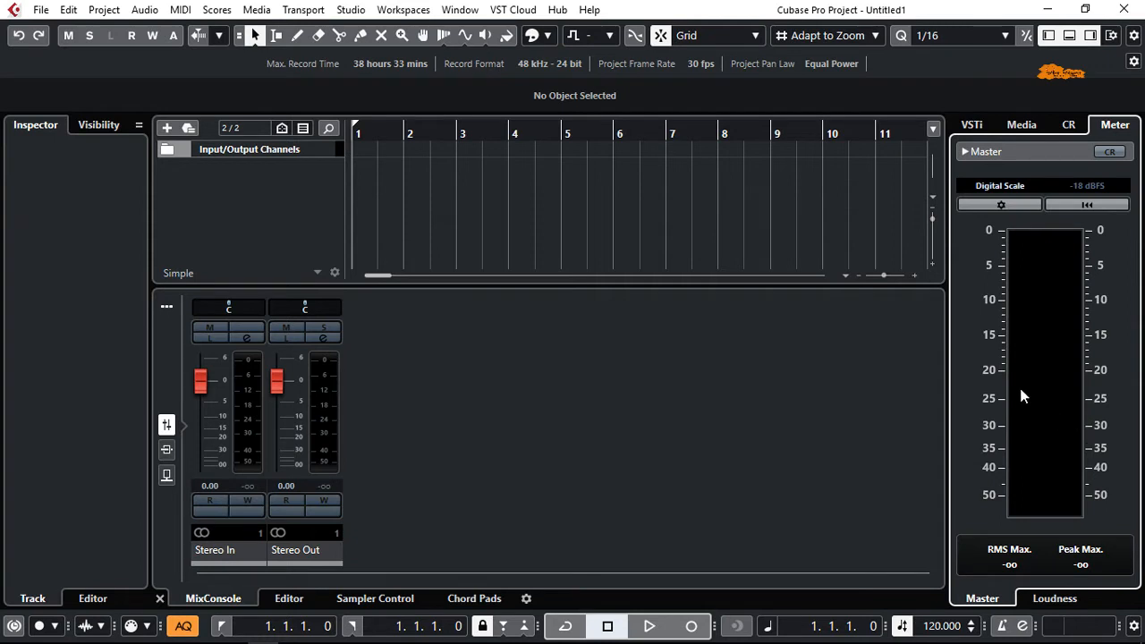
click(1042, 601)
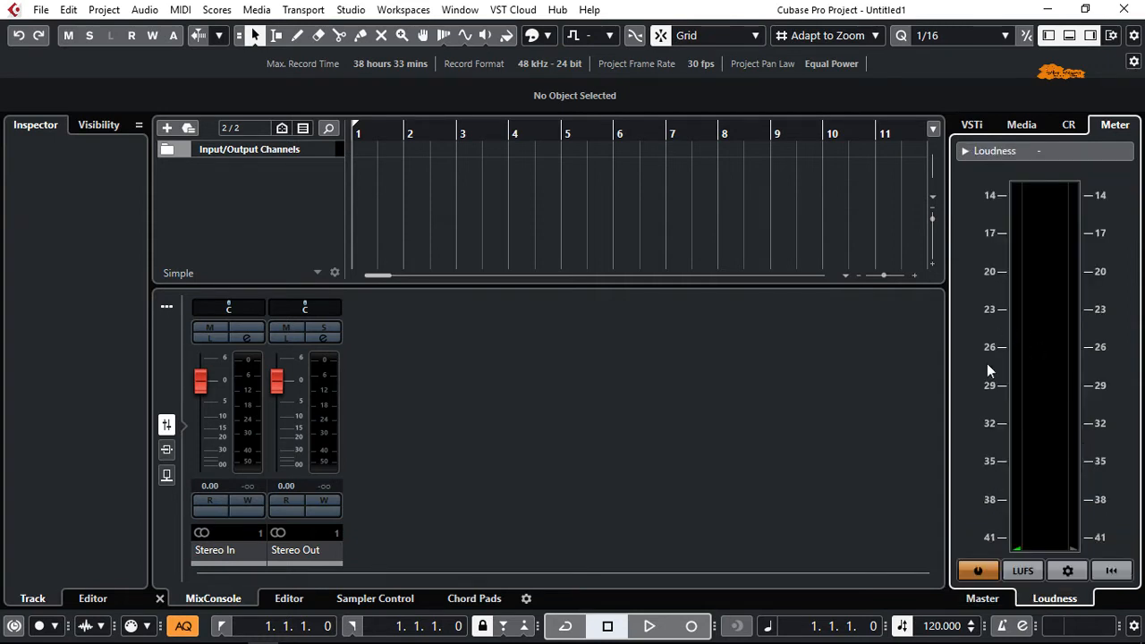
click(983, 599)
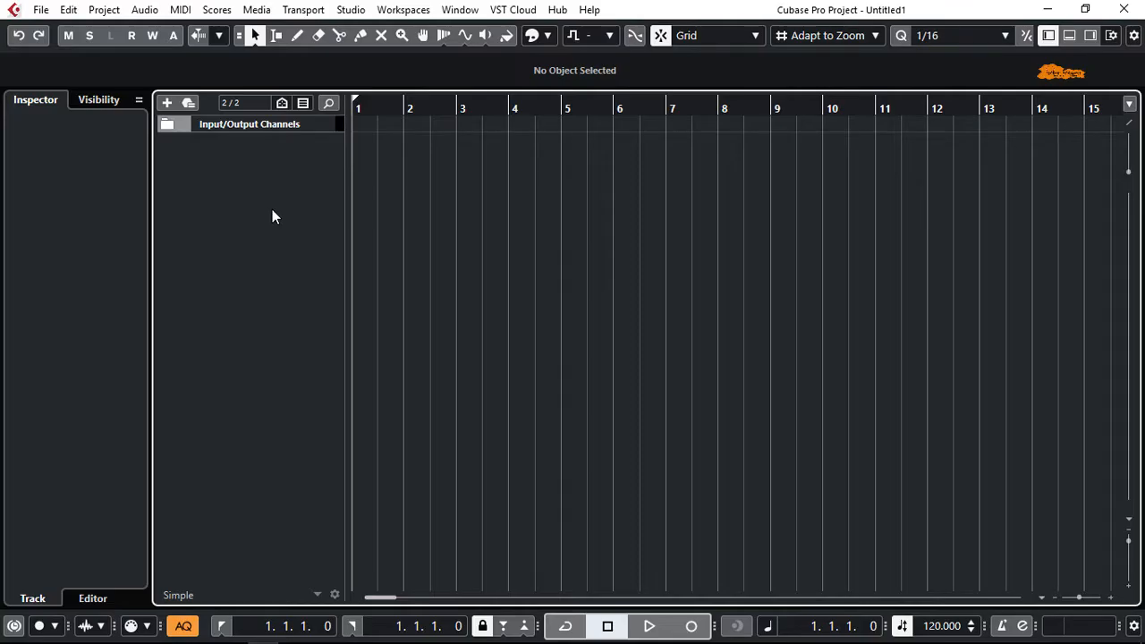
Add an instrument track that uses HALion Sonic SE as its instrument
right_click(272, 211)
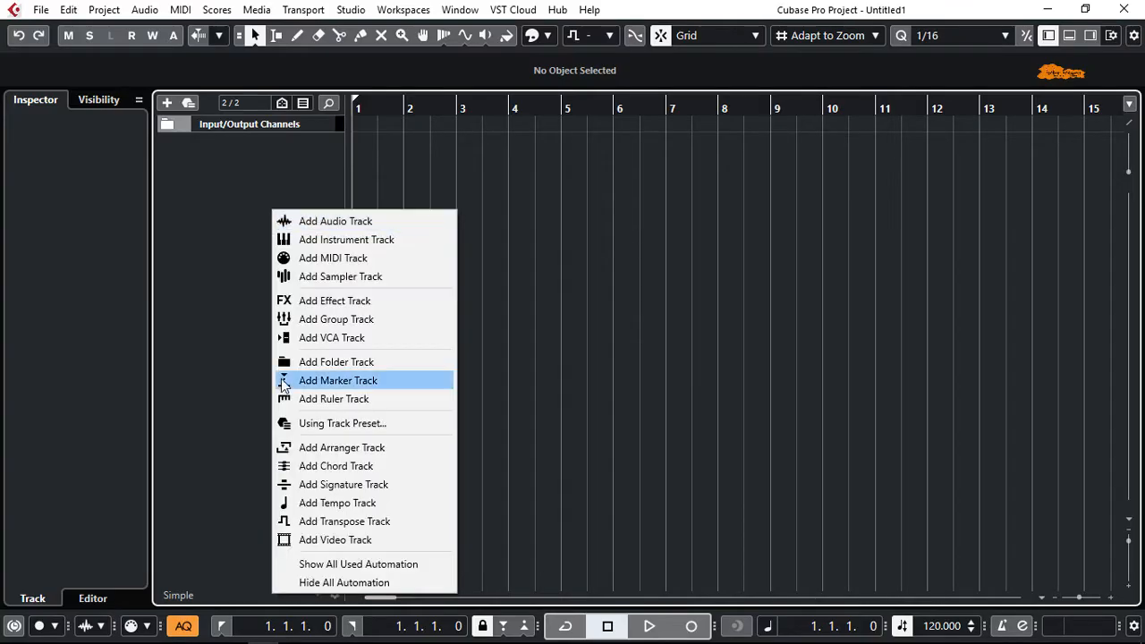
click(353, 239)
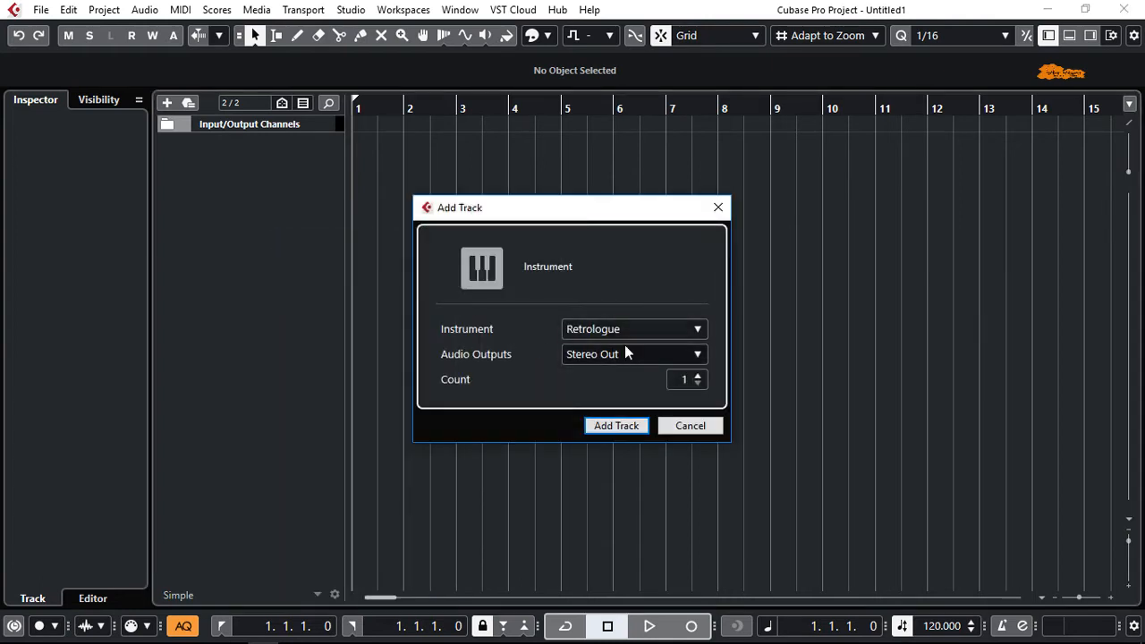
click(644, 331)
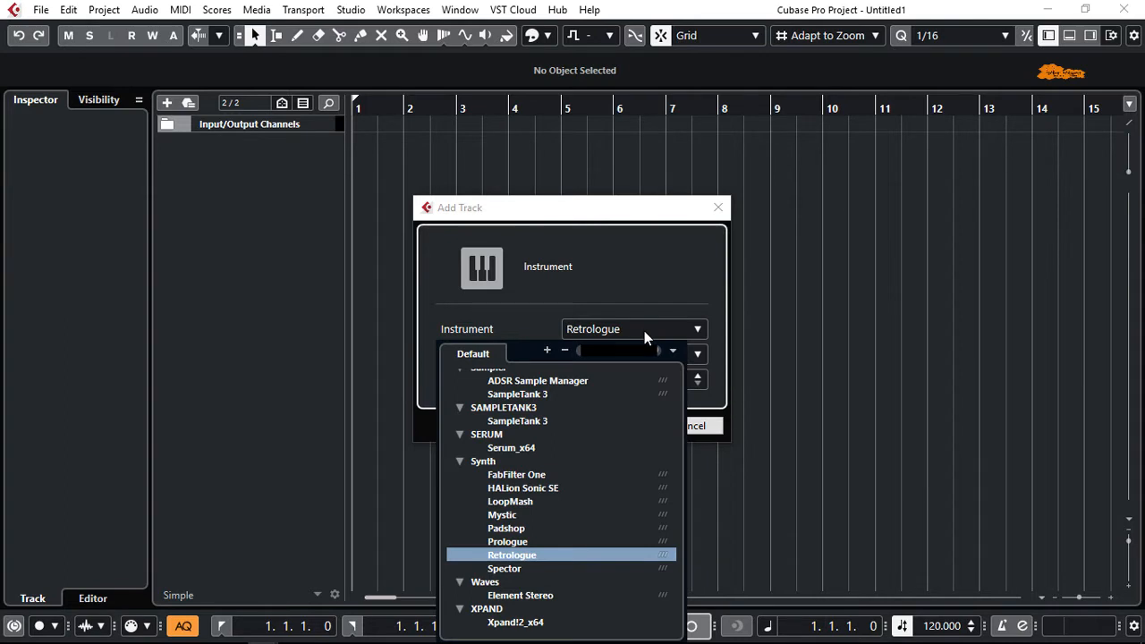
click(516, 488)
key(Return)
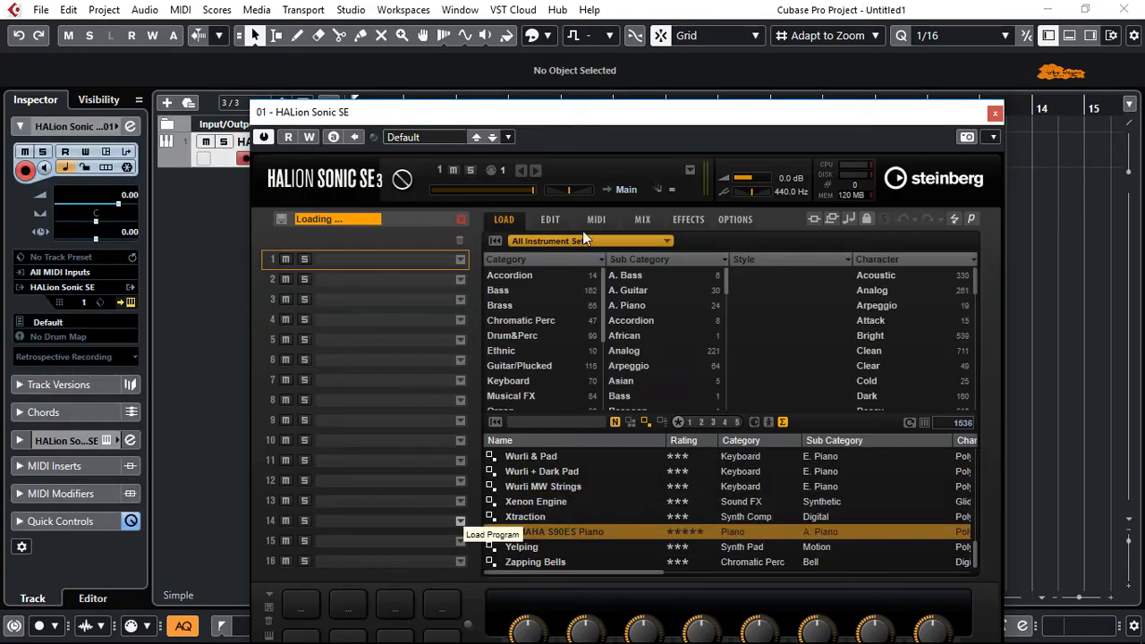
Select the YAMAHA S90ES Piano program in HALion Sonic SE and close the instrument window
drag(635, 119, 616, 15)
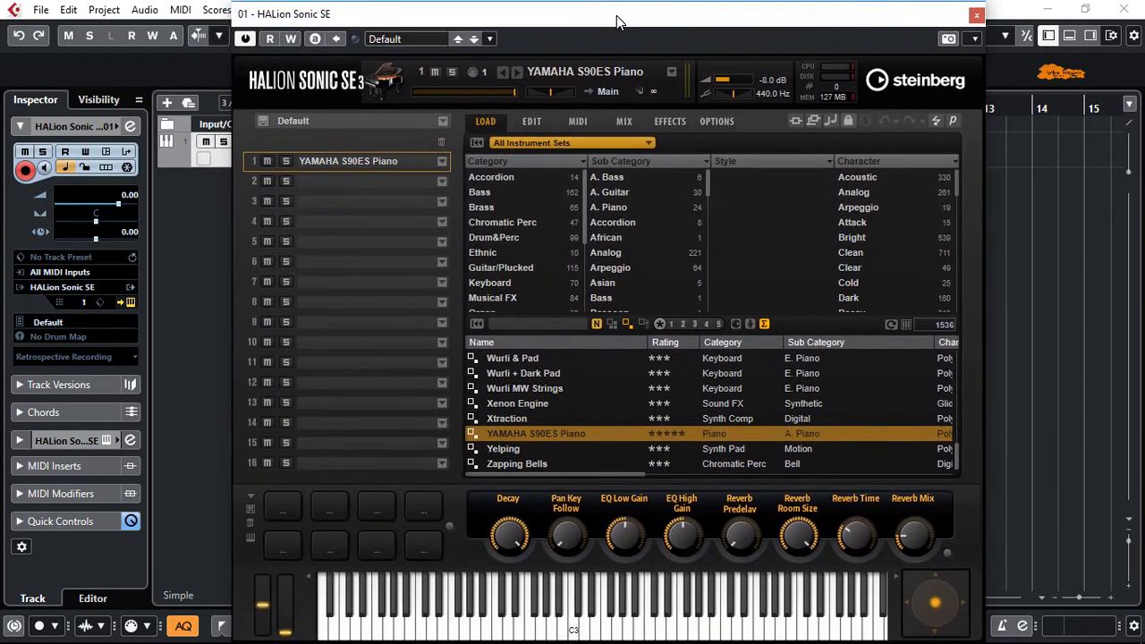
click(516, 424)
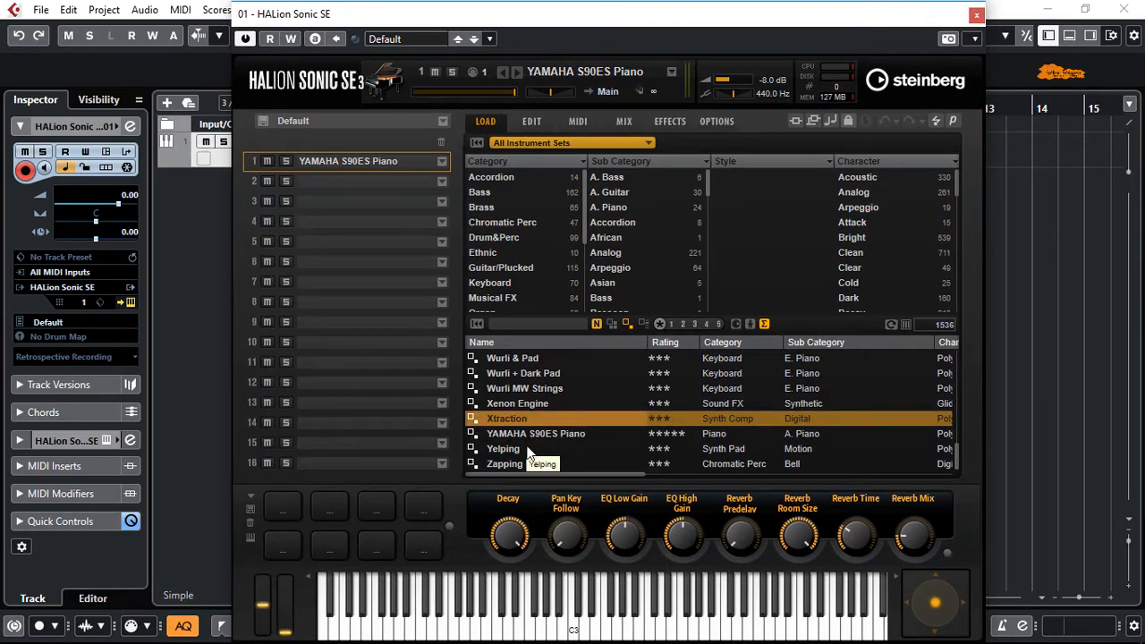
click(528, 434)
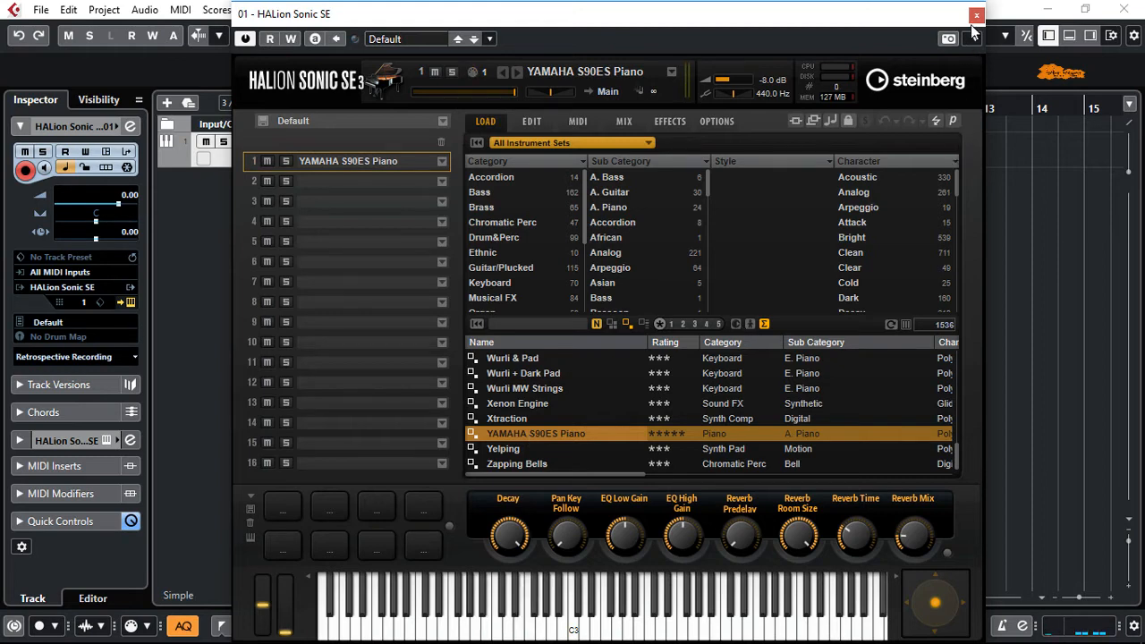
click(975, 17)
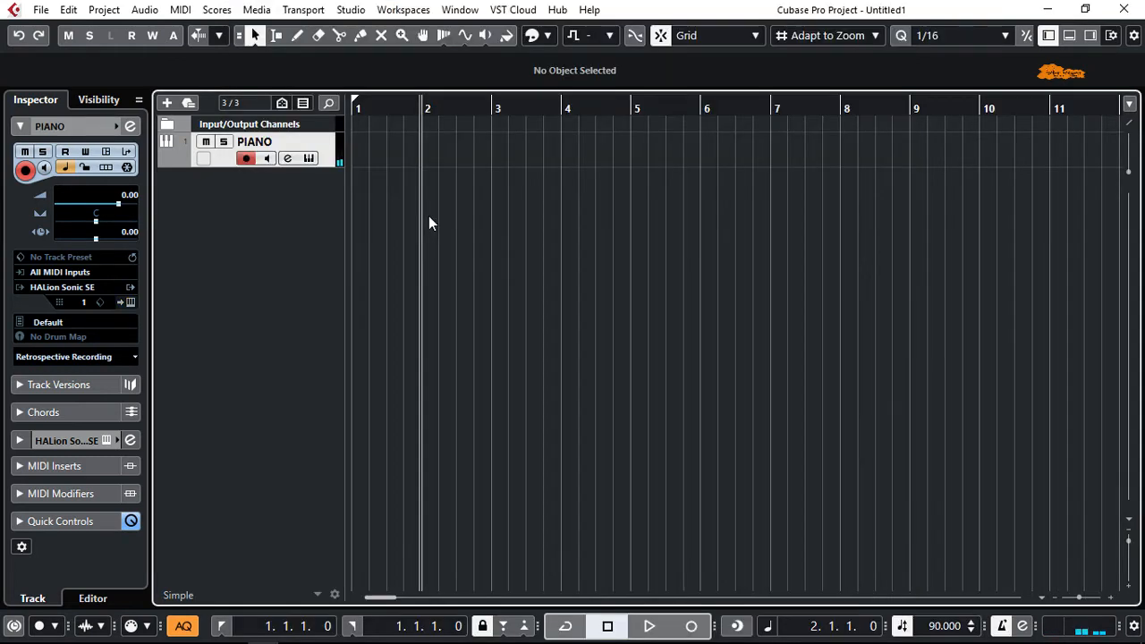
Set the project tempo to 80 BPM in the Tempo Track Editor, start playback and close the editor
key(ctrl+t)
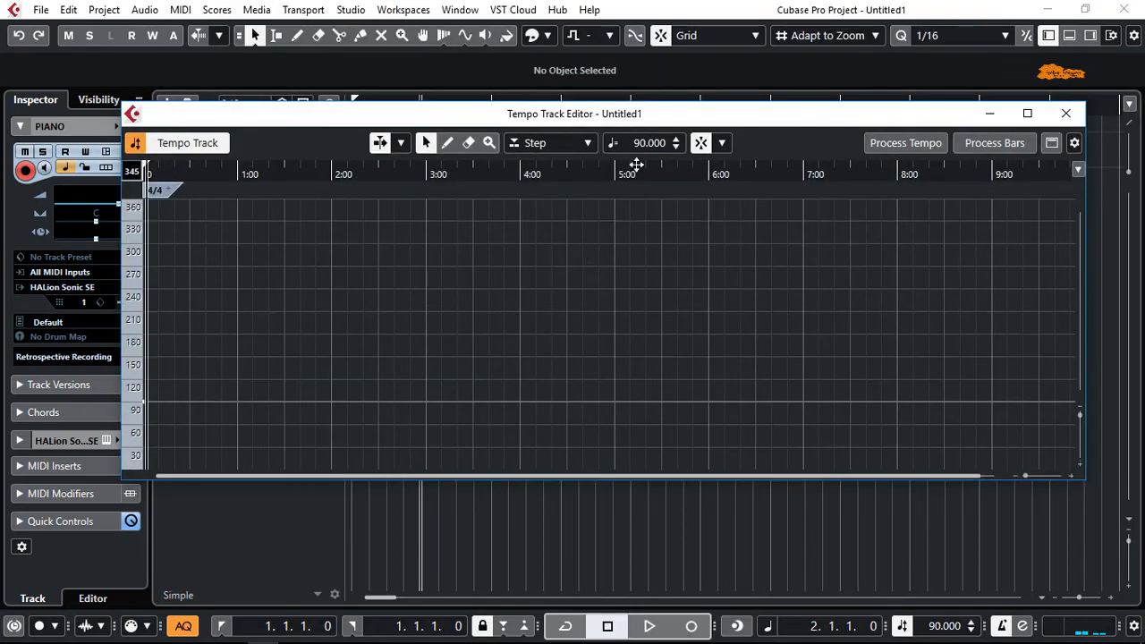
drag(642, 145, 642, 170)
key(space)
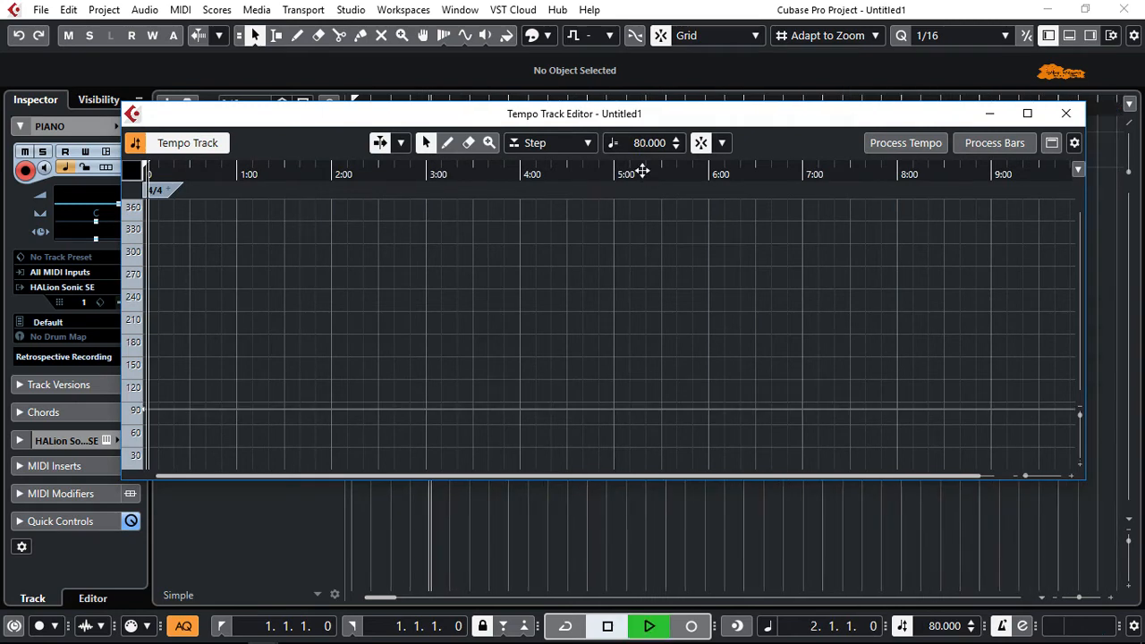
click(1065, 113)
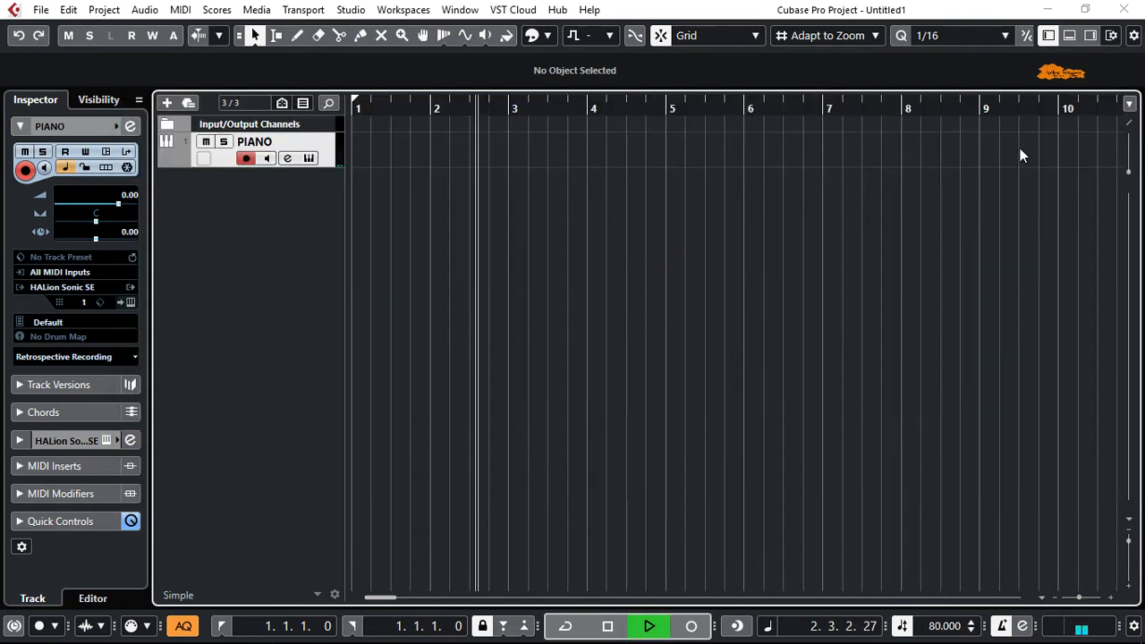
Stop playback and record a piano part on the PIANO track starting at bar 2
key(space)
key(KP_Multiply)
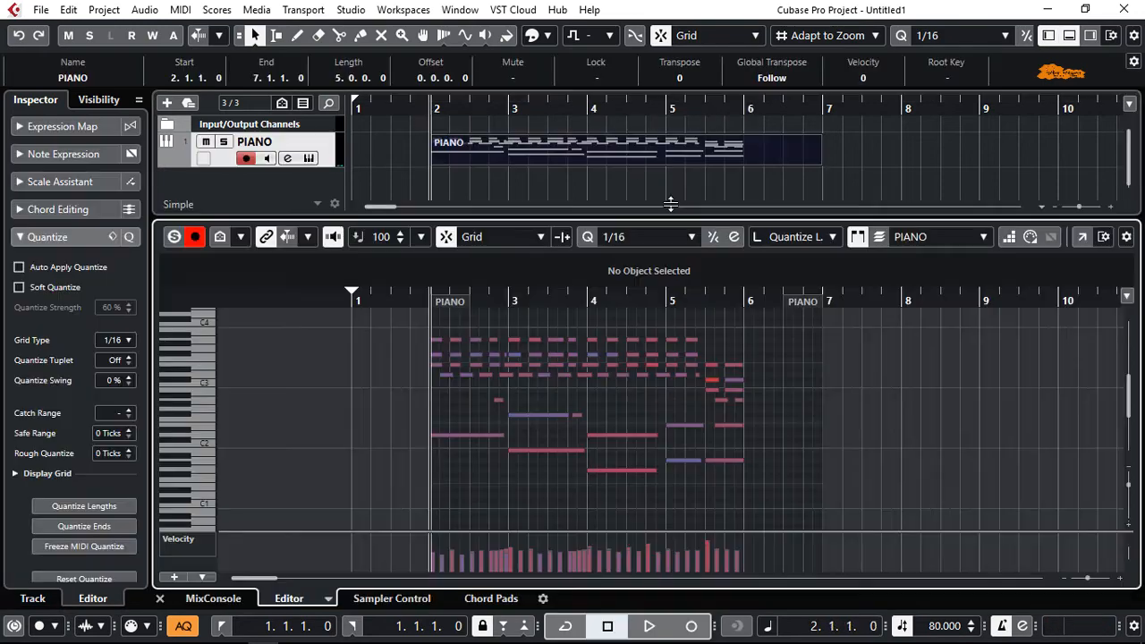
key(space)
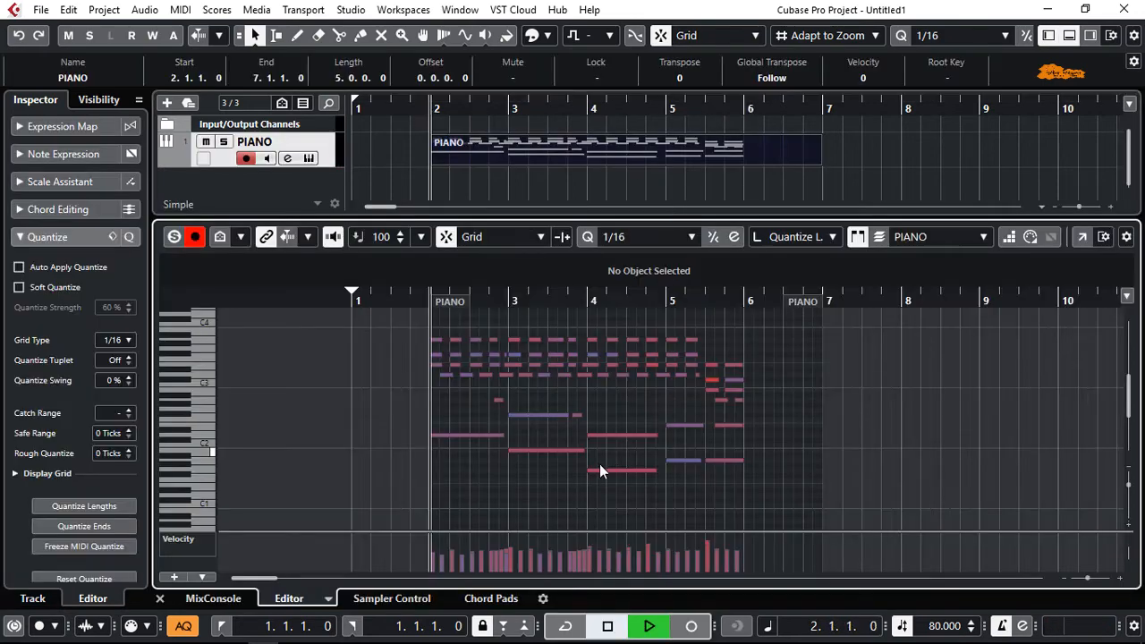
Shorten the PIANO part in the Key Editor so it ends at bar 6, and stop playback
scroll(426, 466, up, 2)
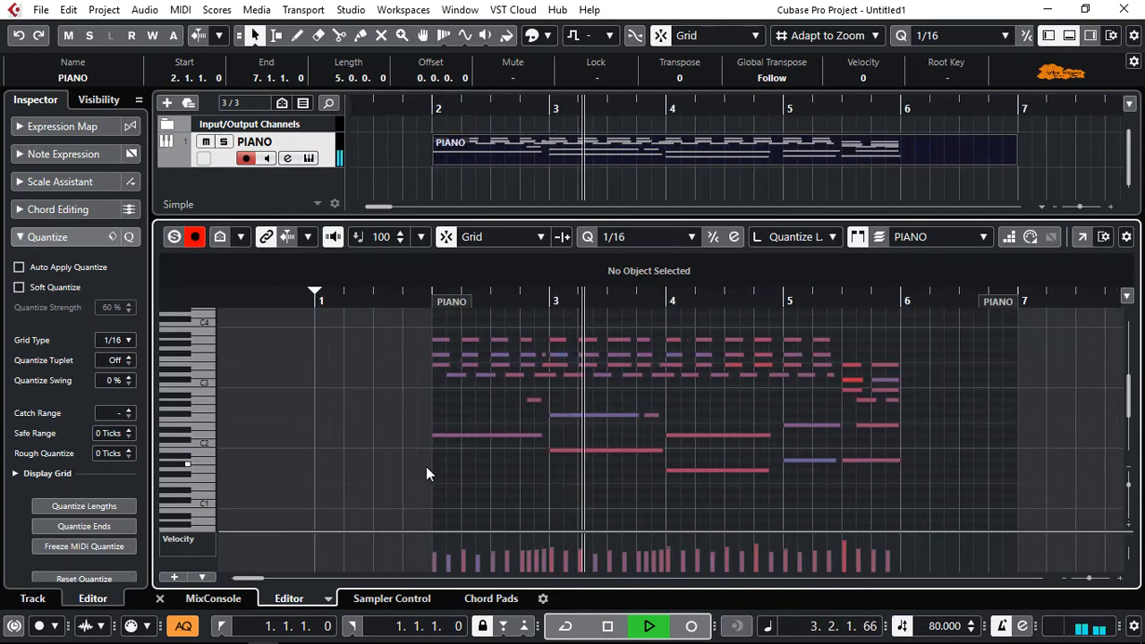
scroll(425, 466, up, 1)
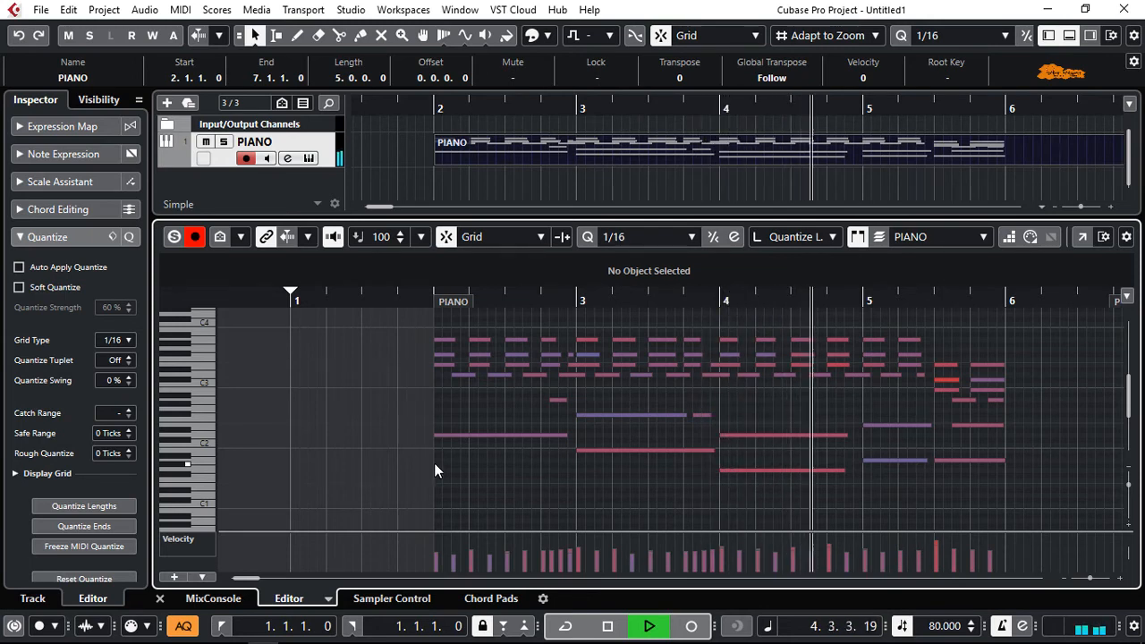
mouse_move(1115, 305)
mouse_down()
mouse_move(946, 321)
mouse_move(967, 327)
mouse_up()
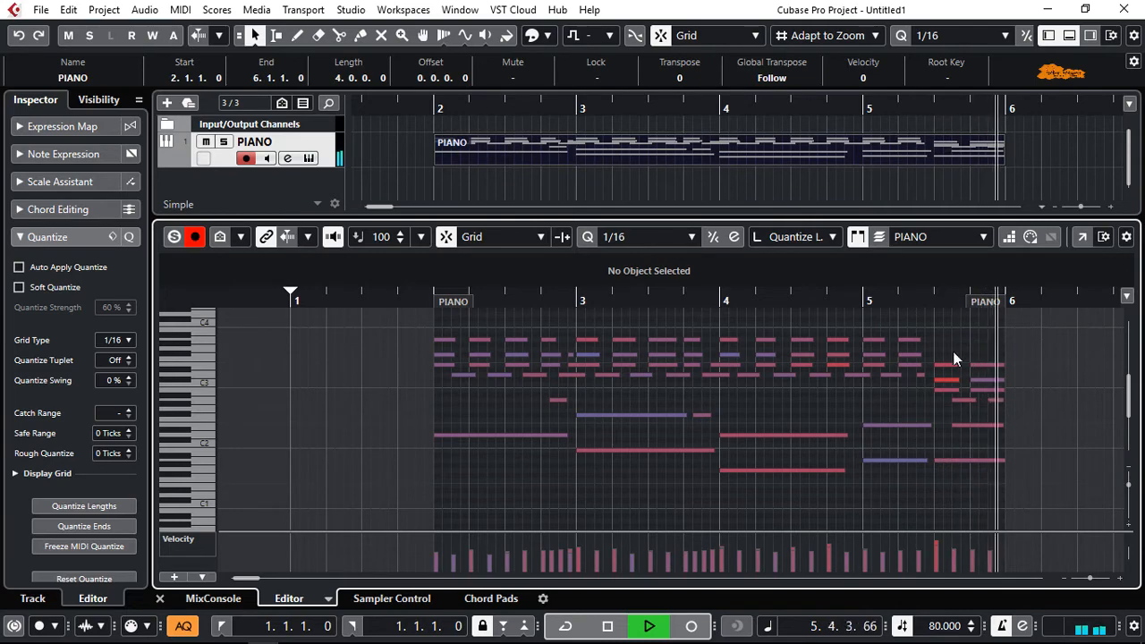
key(space)
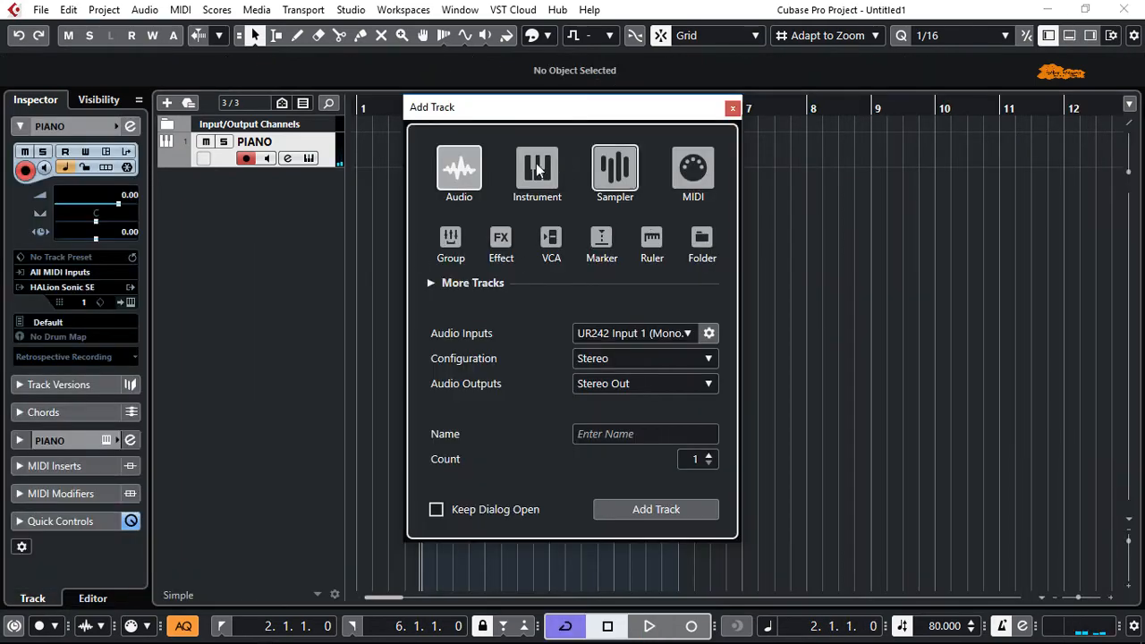
Add an instrument track that uses the drum instrument Groove Agent SE and close its instrument window
click(531, 170)
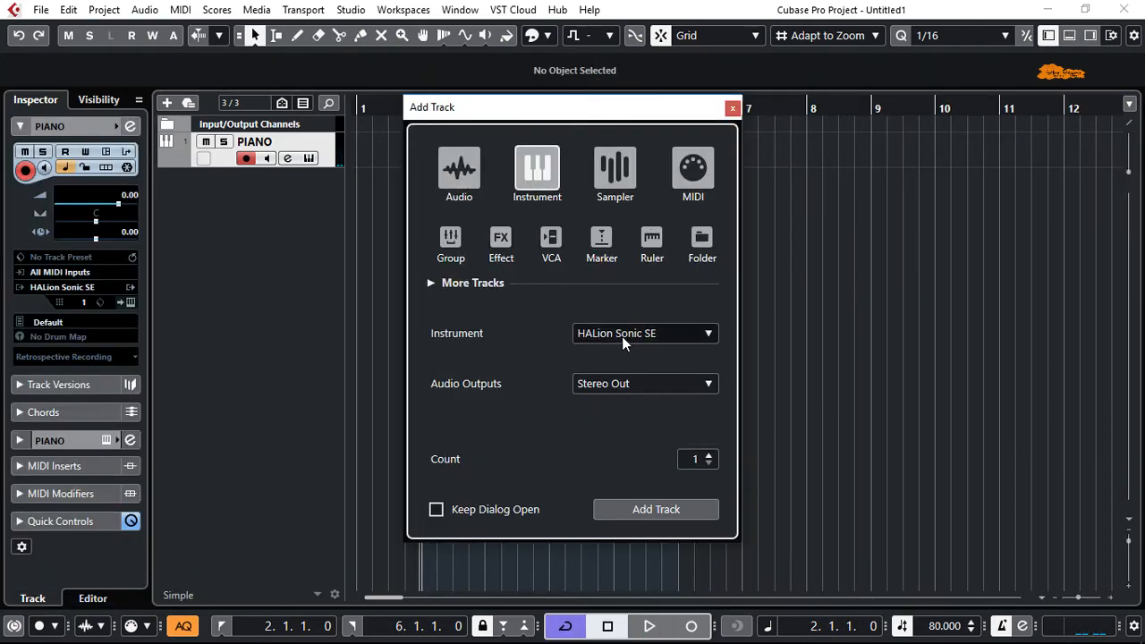
click(621, 335)
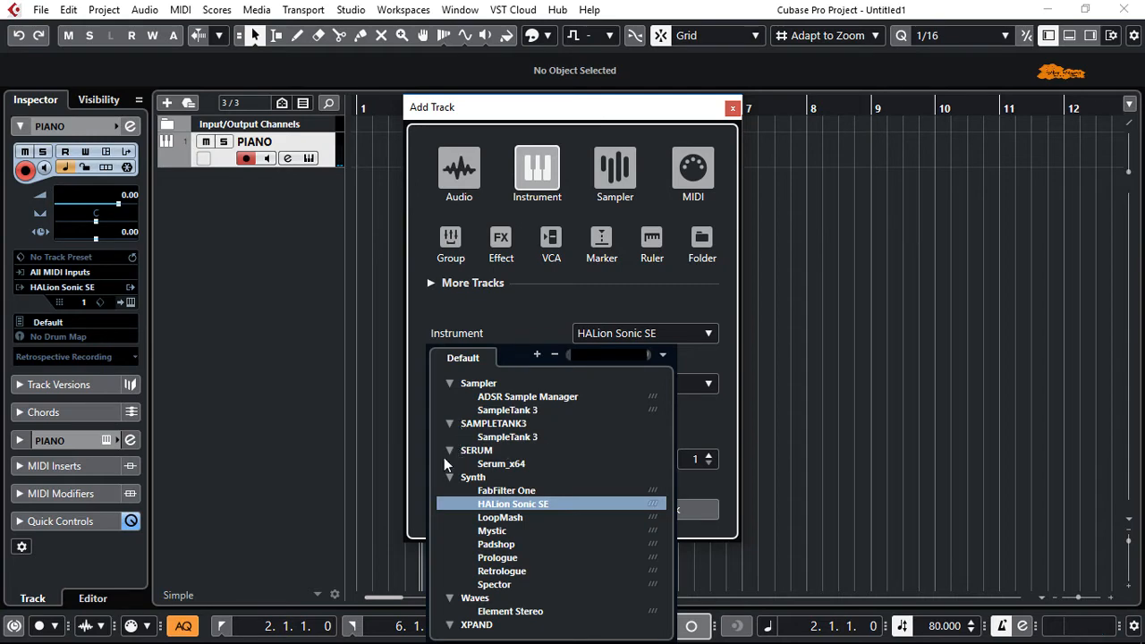
click(555, 355)
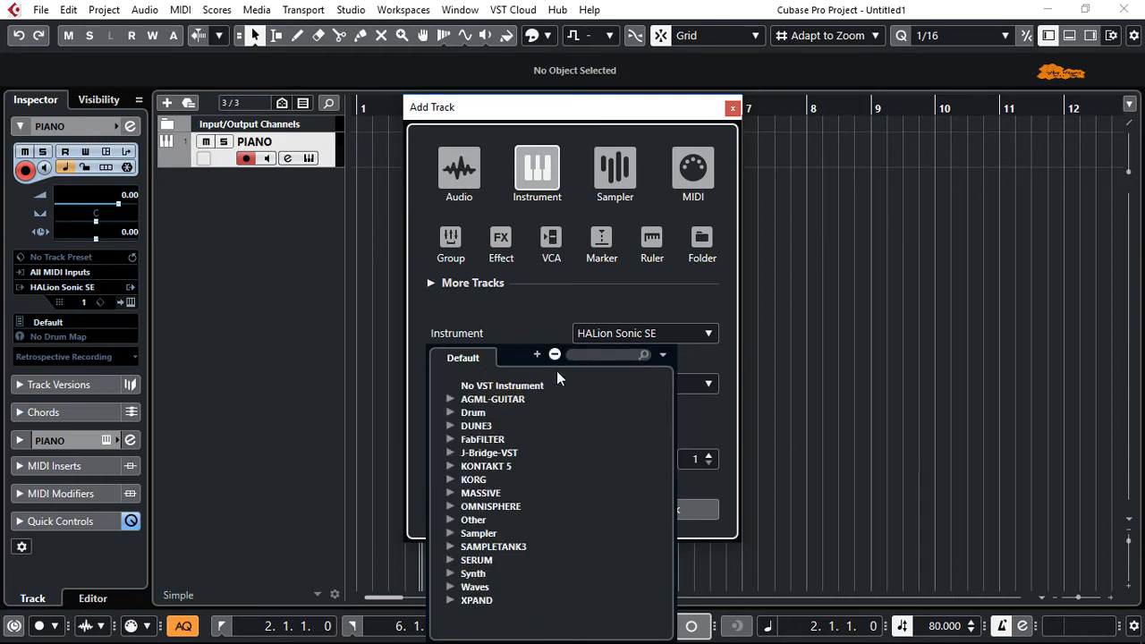
click(449, 412)
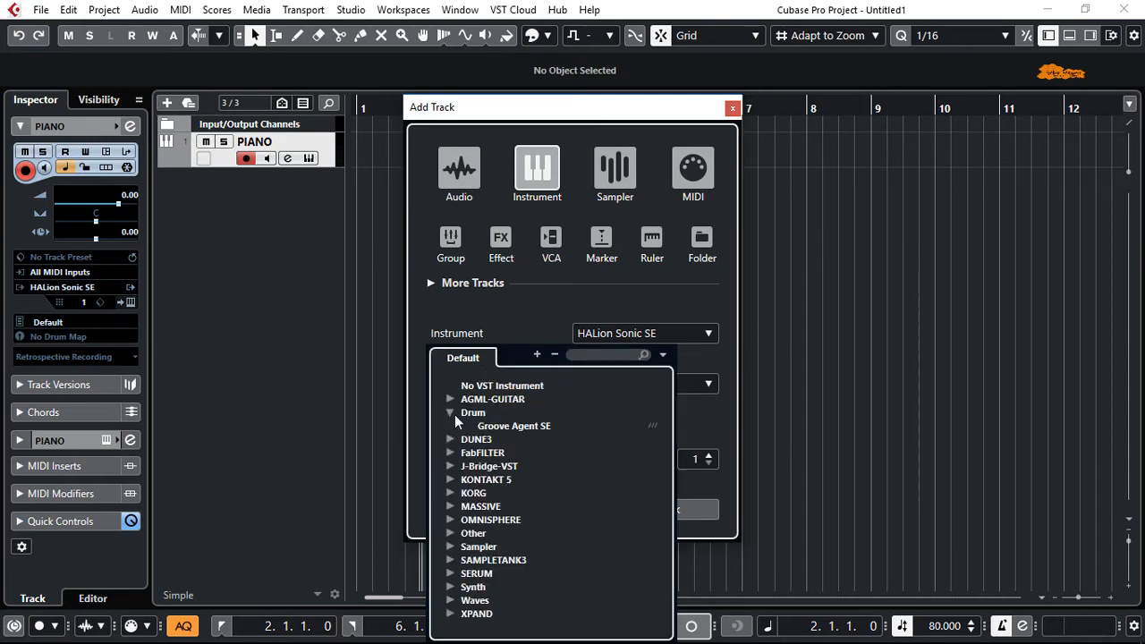
click(503, 427)
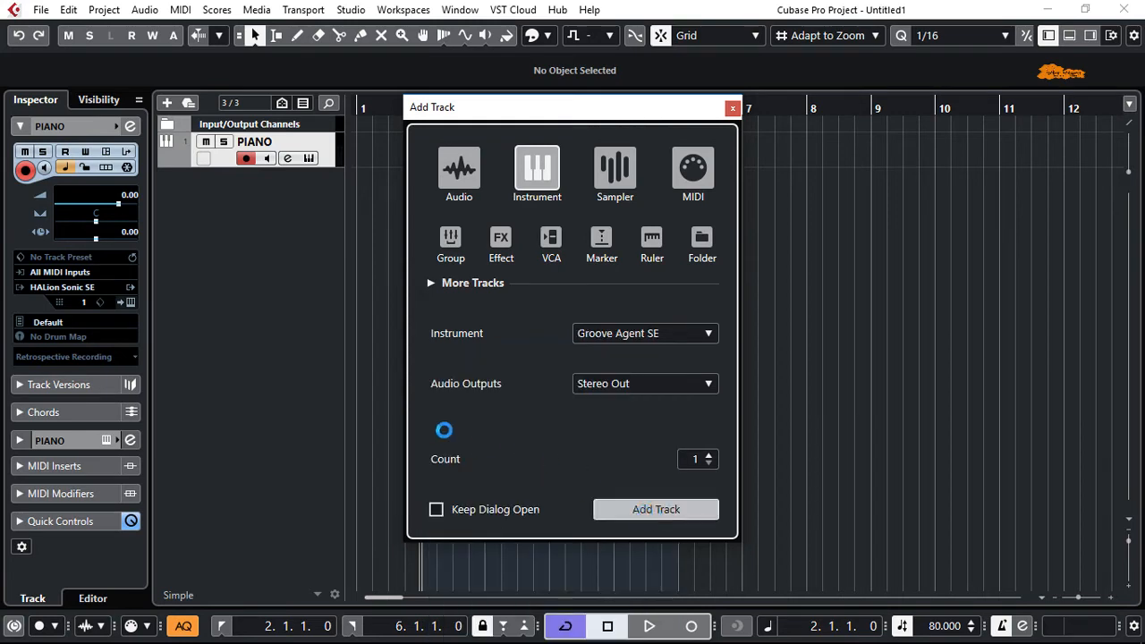
key(Return)
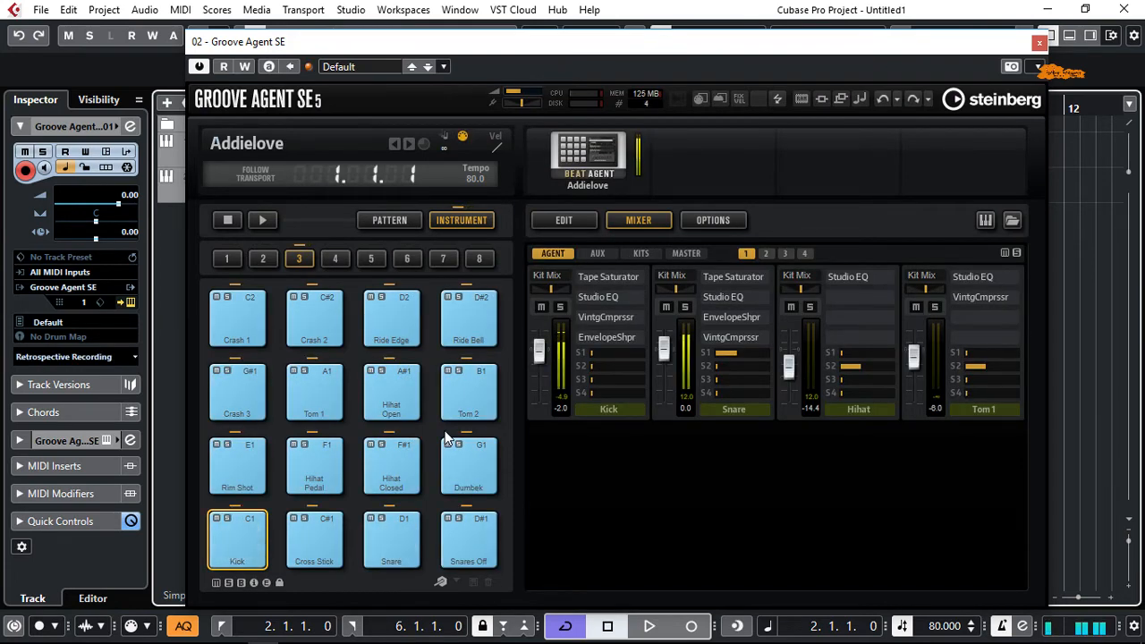
click(1038, 43)
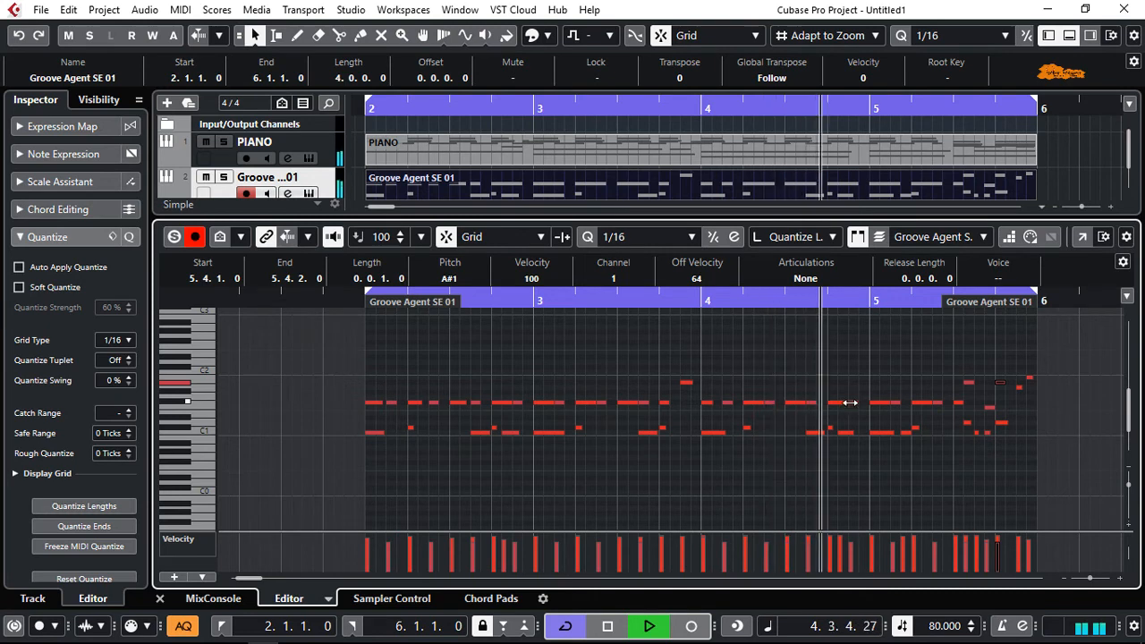
Close the drum part's Key Editor and add another instrument track that uses HALion Sonic SE
key(Return)
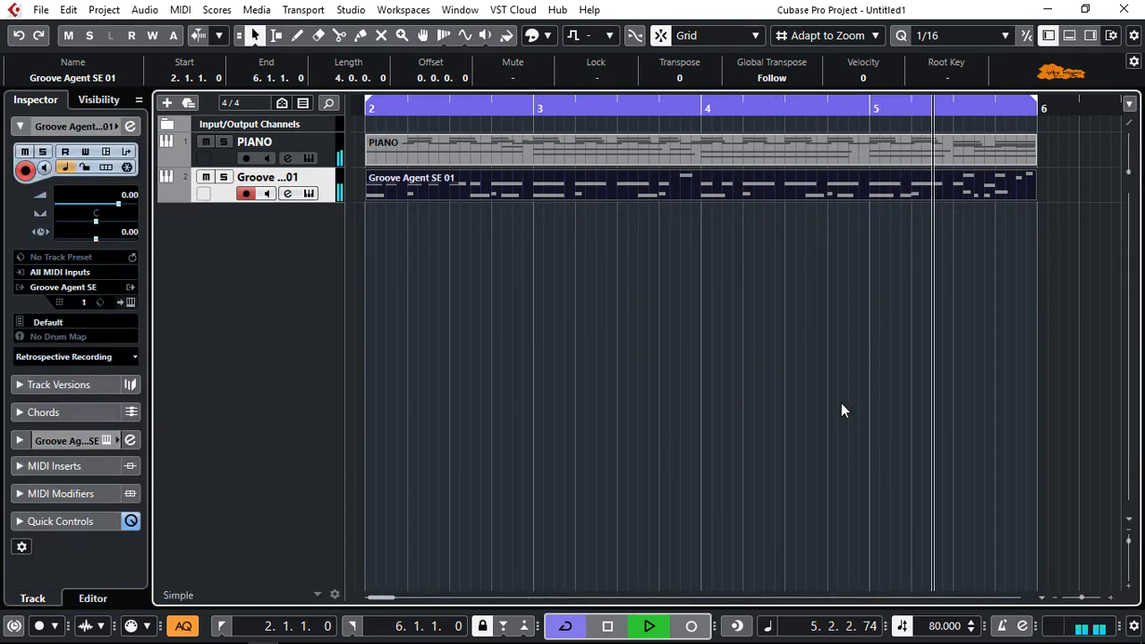
key(g)
key(g)
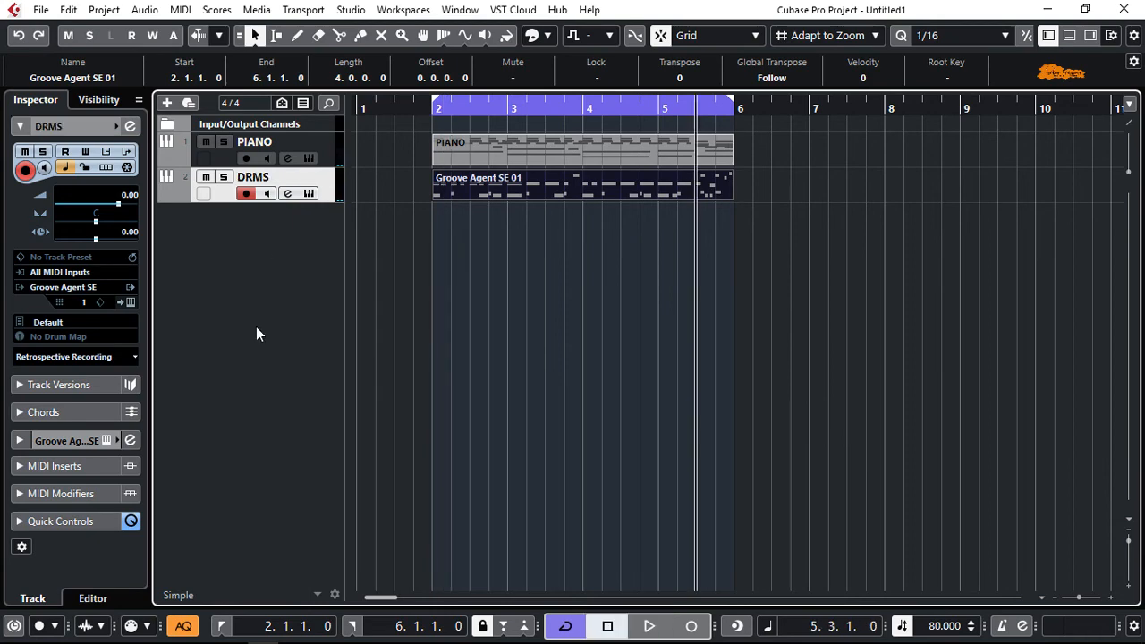
double_click(256, 326)
click(573, 335)
scroll(578, 352, down, 5)
click(534, 398)
click(655, 509)
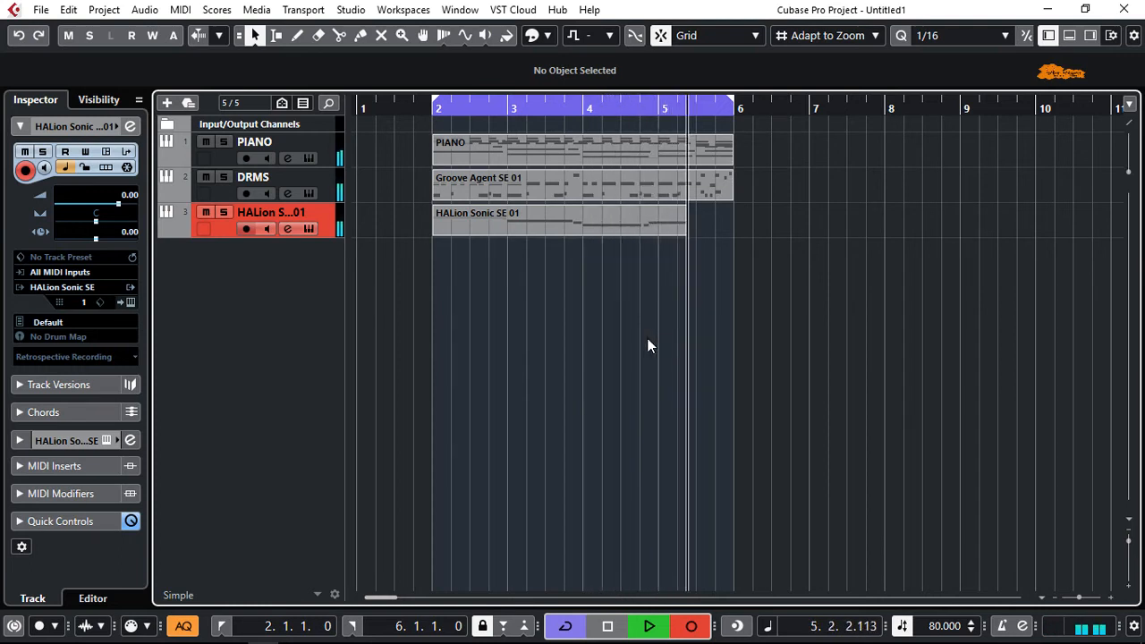
Stop recording and duplicate the piano and drum parts to bar 6, deleting the copied HALion Sonic SE part
key(space)
mouse_move(435, 276)
mouse_down()
mouse_move(524, 258)
mouse_move(702, 154)
mouse_up()
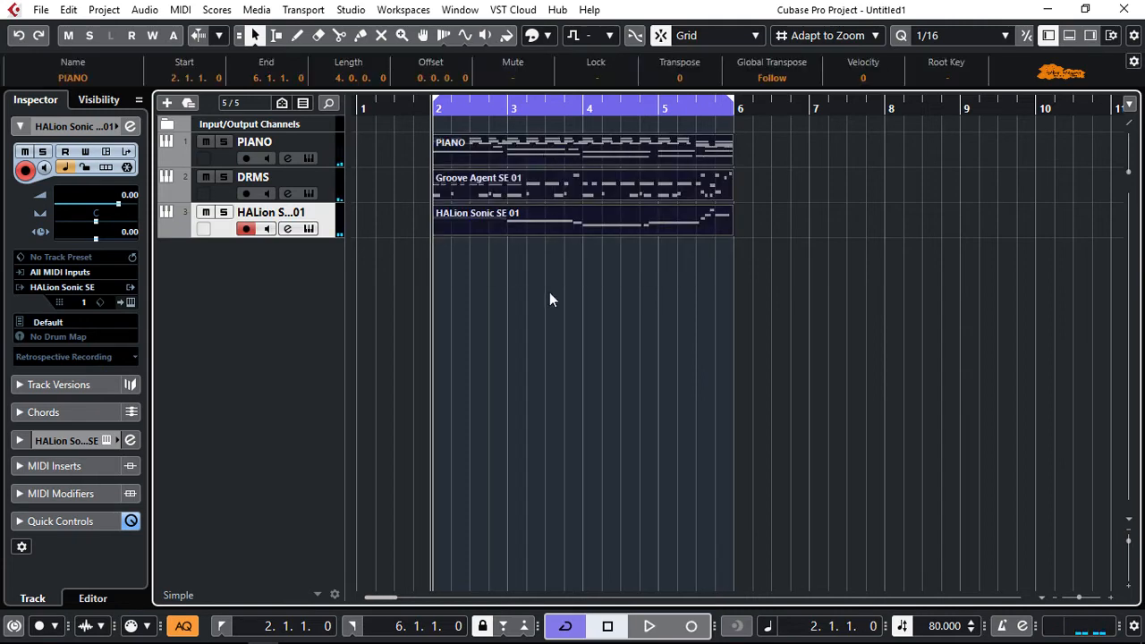
drag(525, 158, 818, 156)
key(Delete)
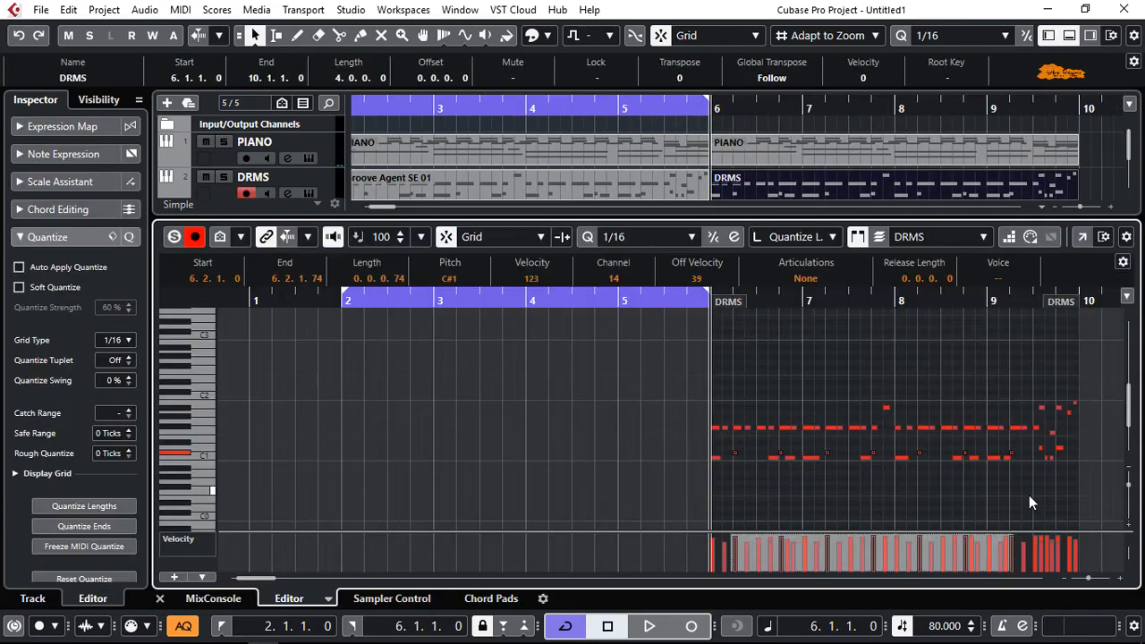
Raise the selected notes in the second DRMS part by one semitone to D1, play the part and close the editor
key(Up)
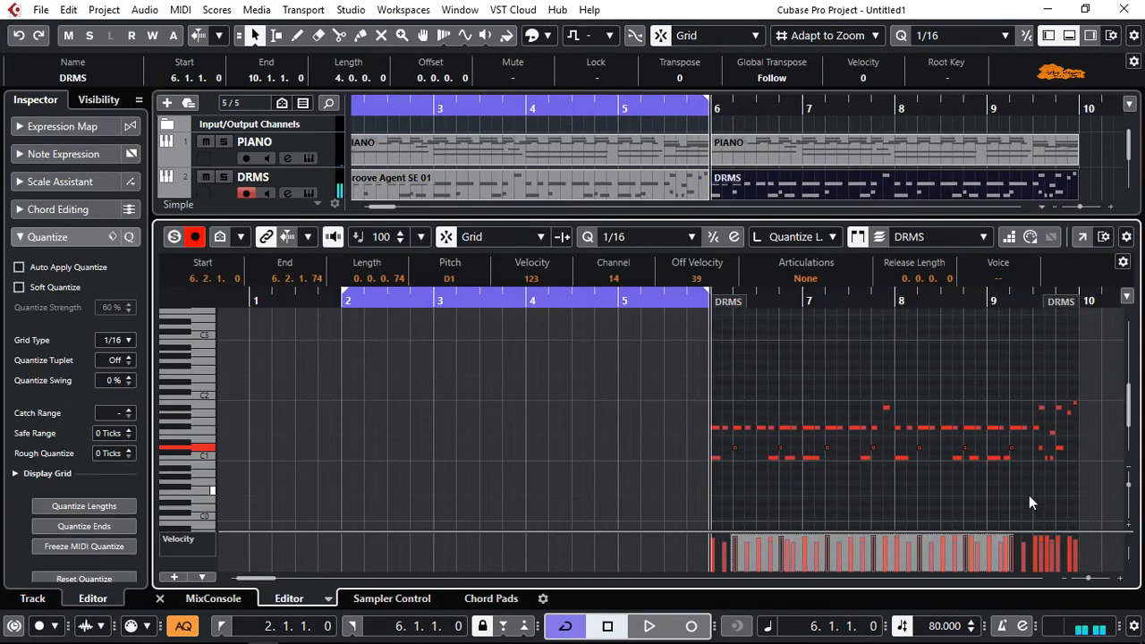
key(space)
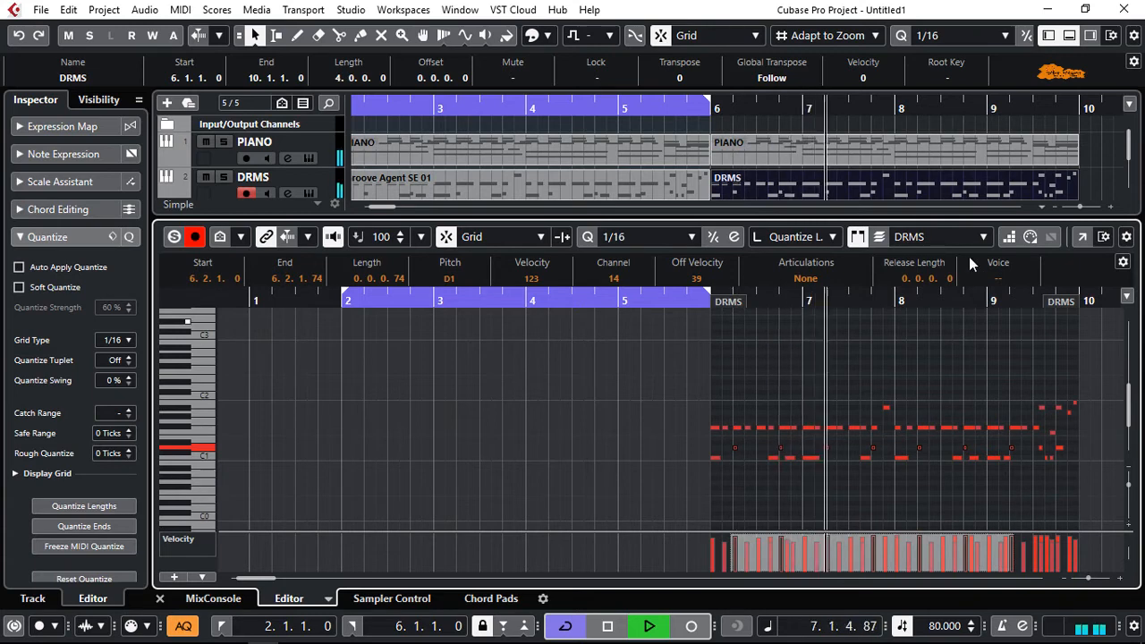
key(Return)
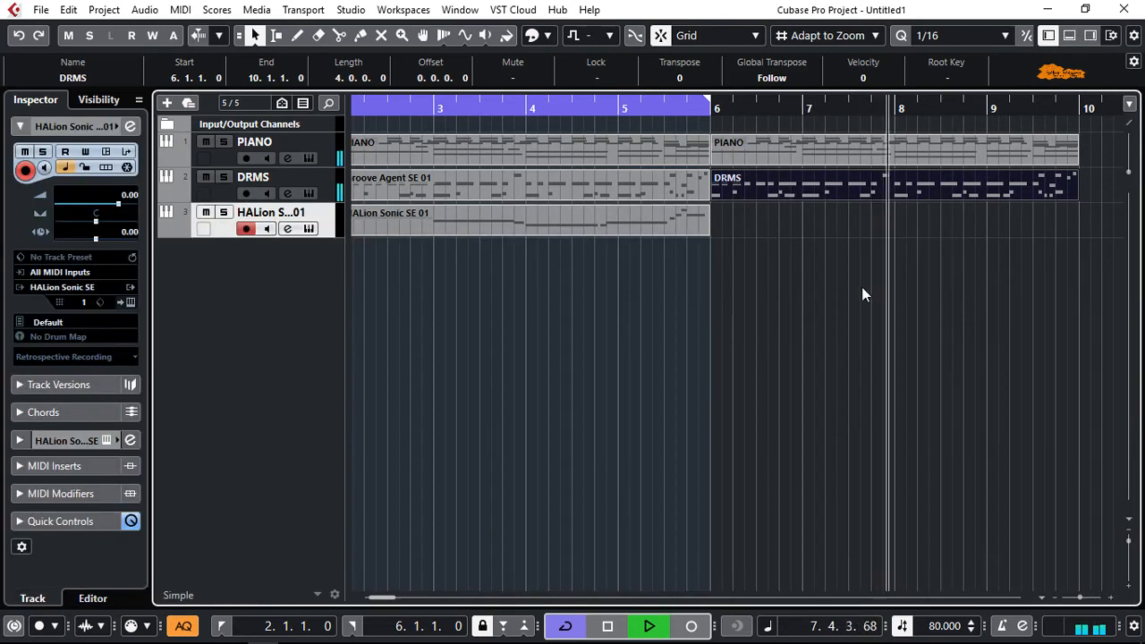
Record a second bass part over bars 6 to 10 on the HALion Sonic SE track and review it in the Key Editor
key(space)
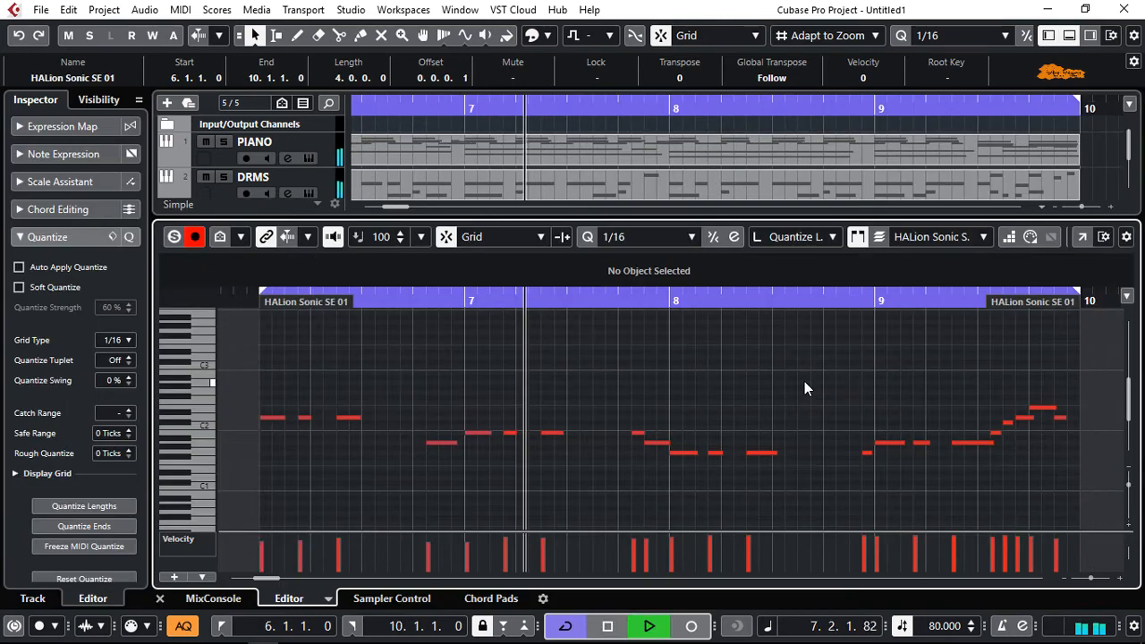
key(space)
key(space)
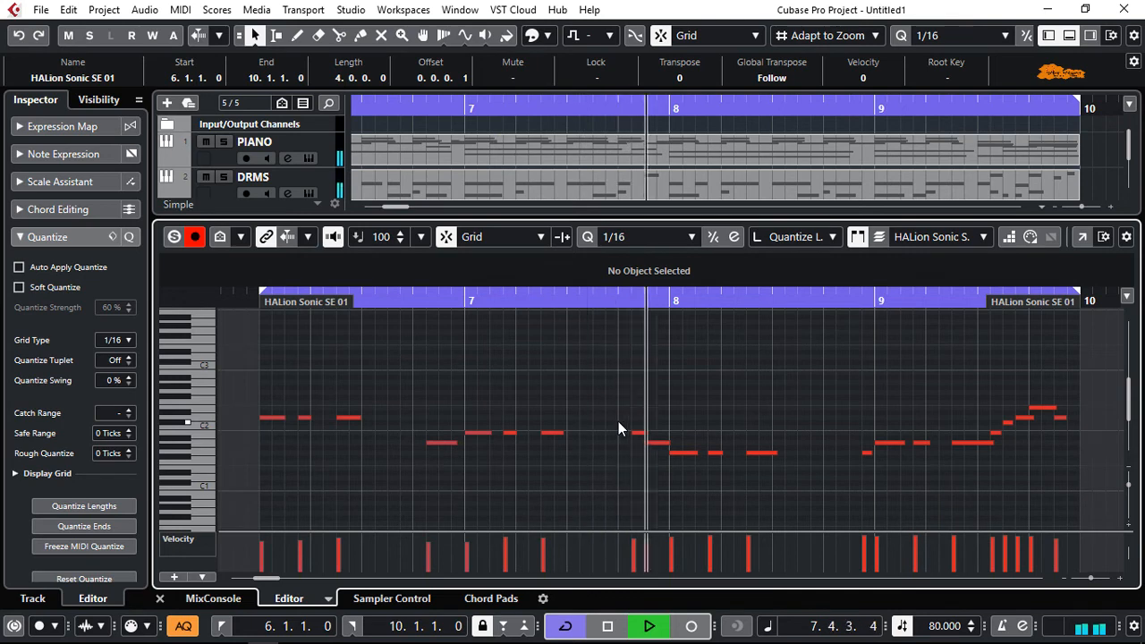
scroll(847, 421, down, 2)
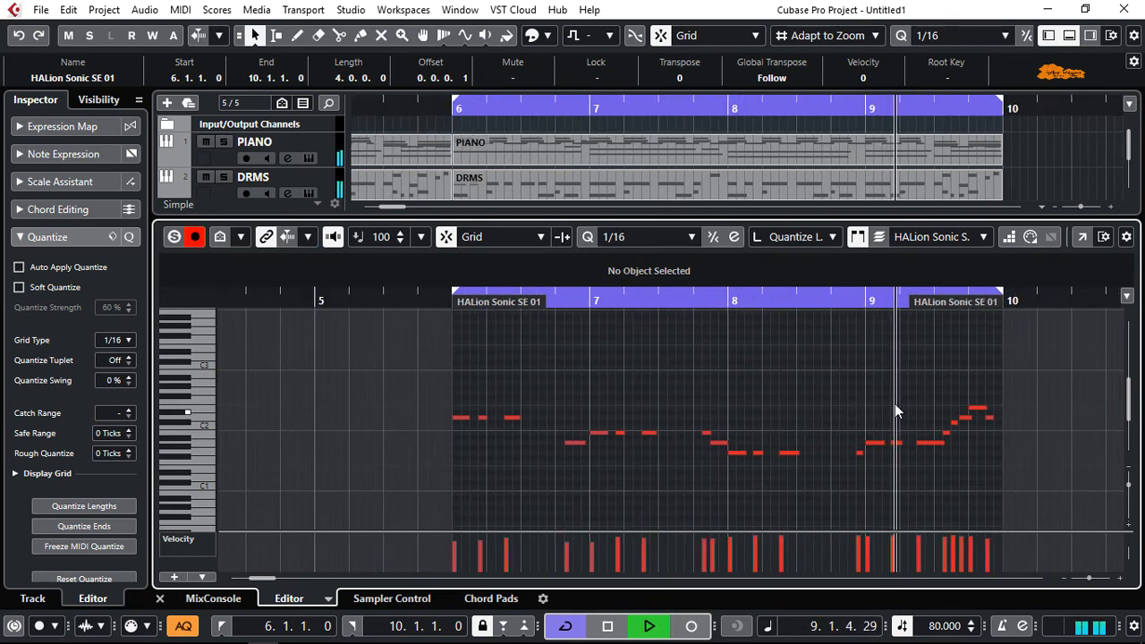
key(ctrl+e)
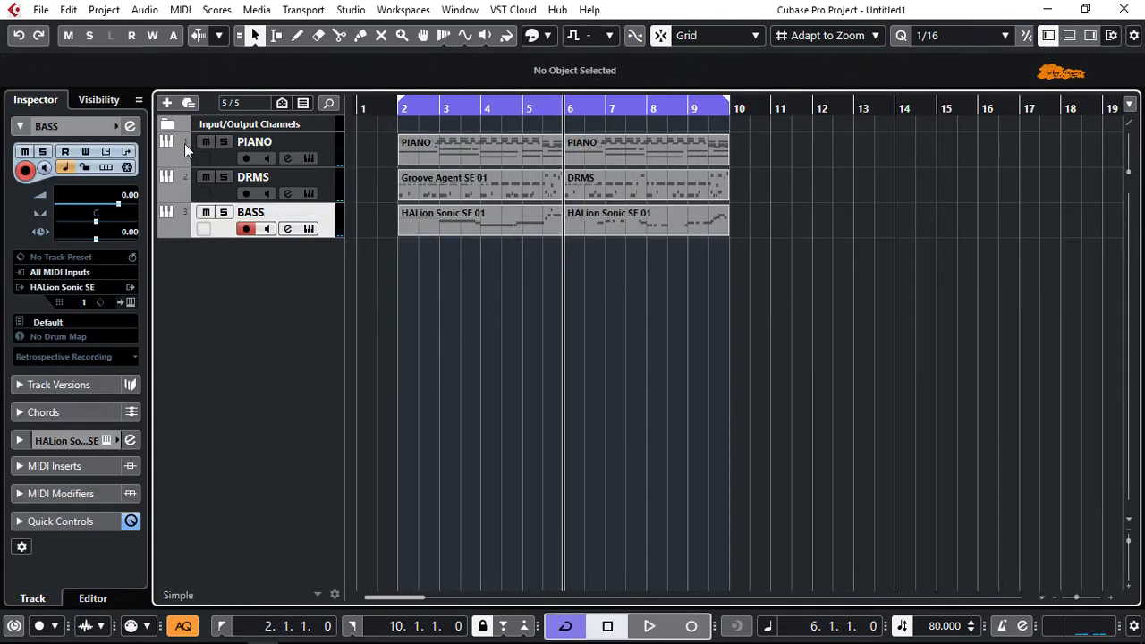
Move the PIANO track below the bass track and add another HALion Sonic SE instrument track
drag(184, 143, 190, 244)
double_click(223, 342)
click(644, 516)
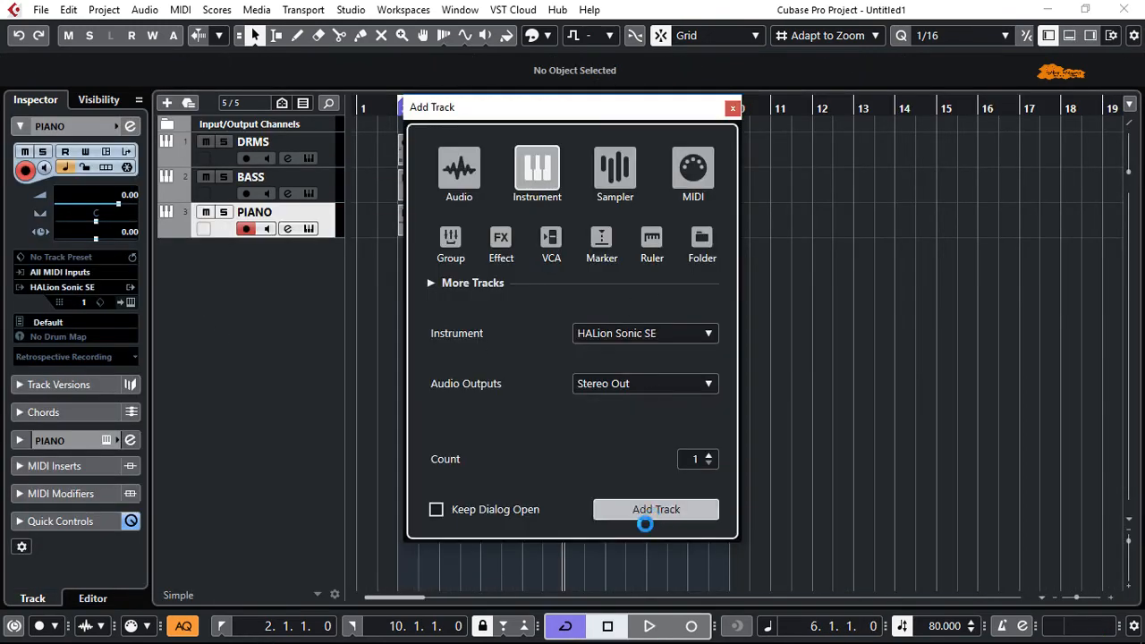
Load the Clean Guitar VX program from the Guitar/Plucked category in HALion Sonic SE and close the instrument window
click(504, 266)
scroll(550, 403, down, 5)
double_click(536, 358)
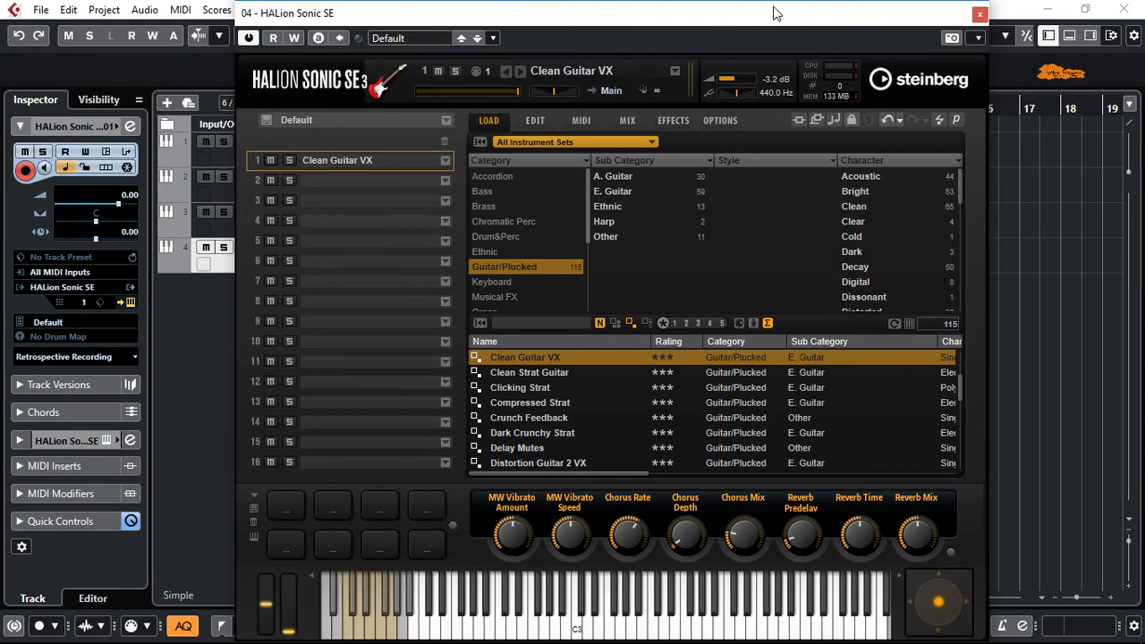
click(980, 14)
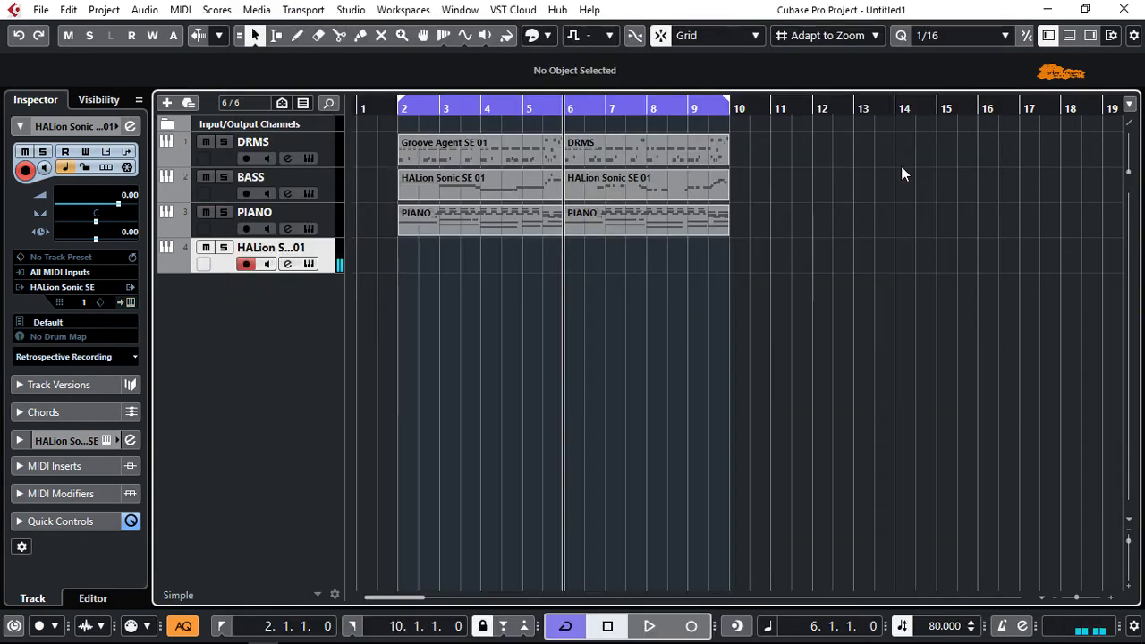
Record a guitar part on the new HALion Sonic SE track from bar 2 to bar 10
click(395, 112)
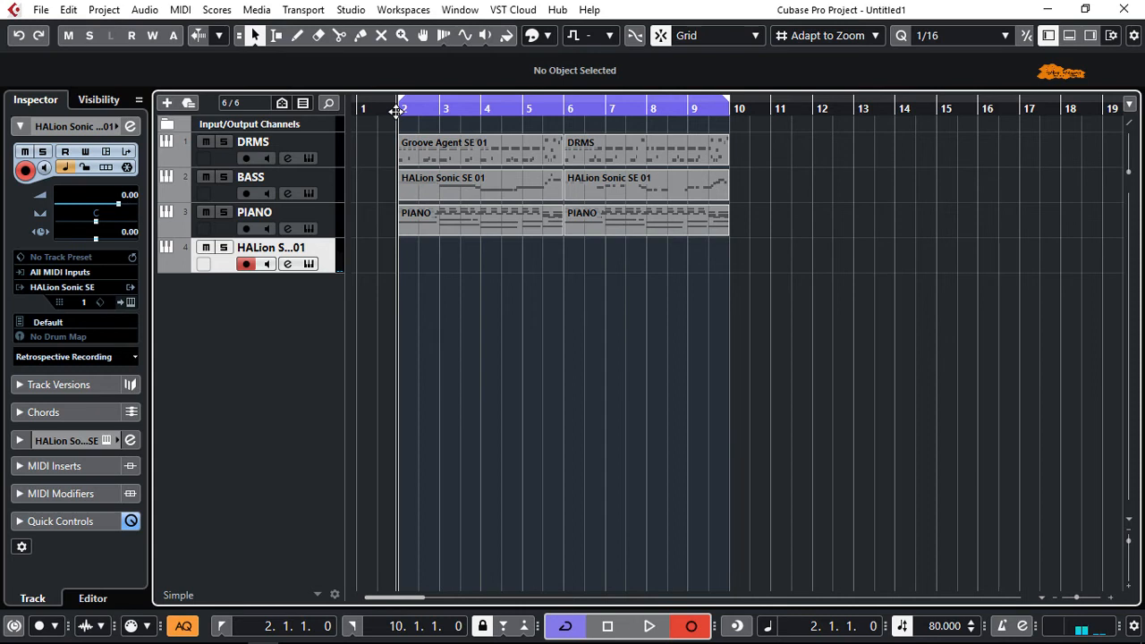
key(KP_Multiply)
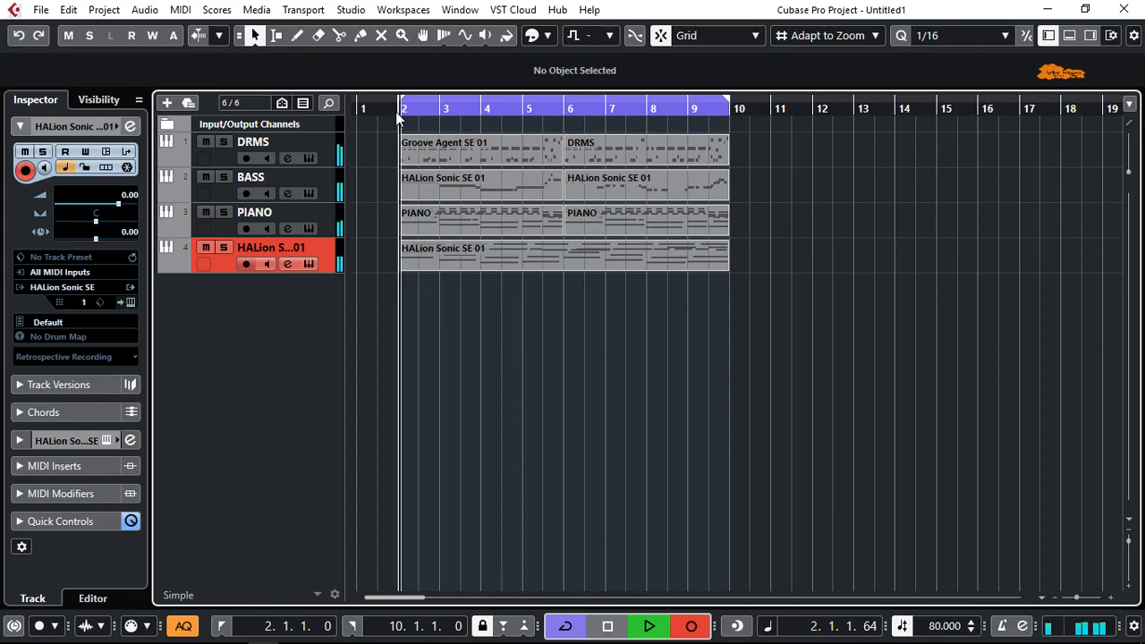
key(space)
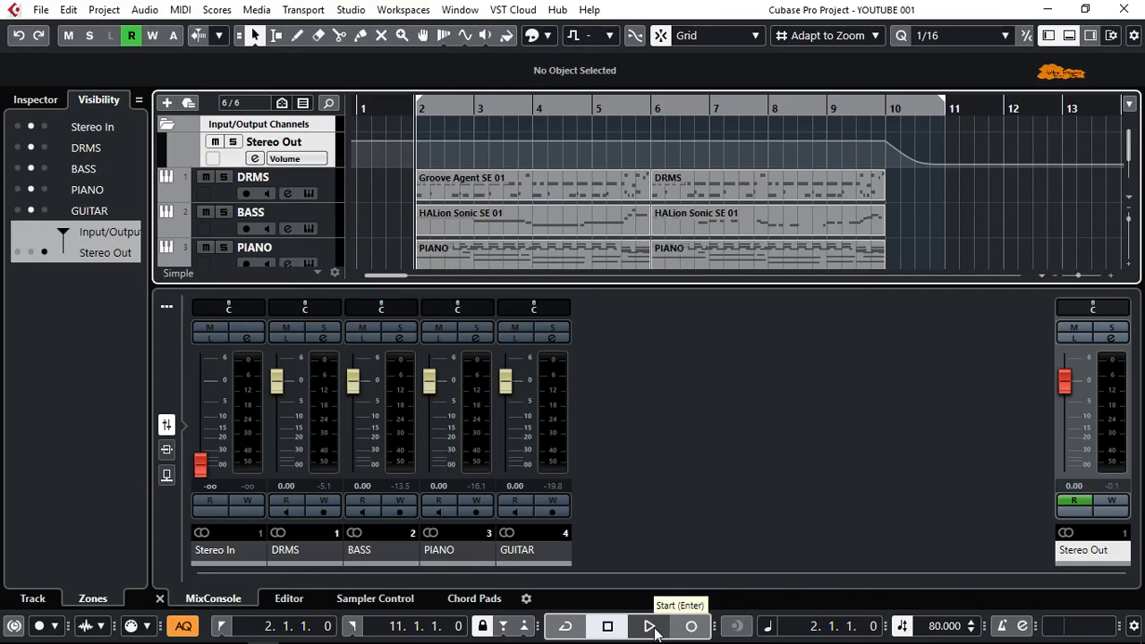
Play back the YOUTUBE 001 project from bar 2 with the MixConsole showing
click(650, 627)
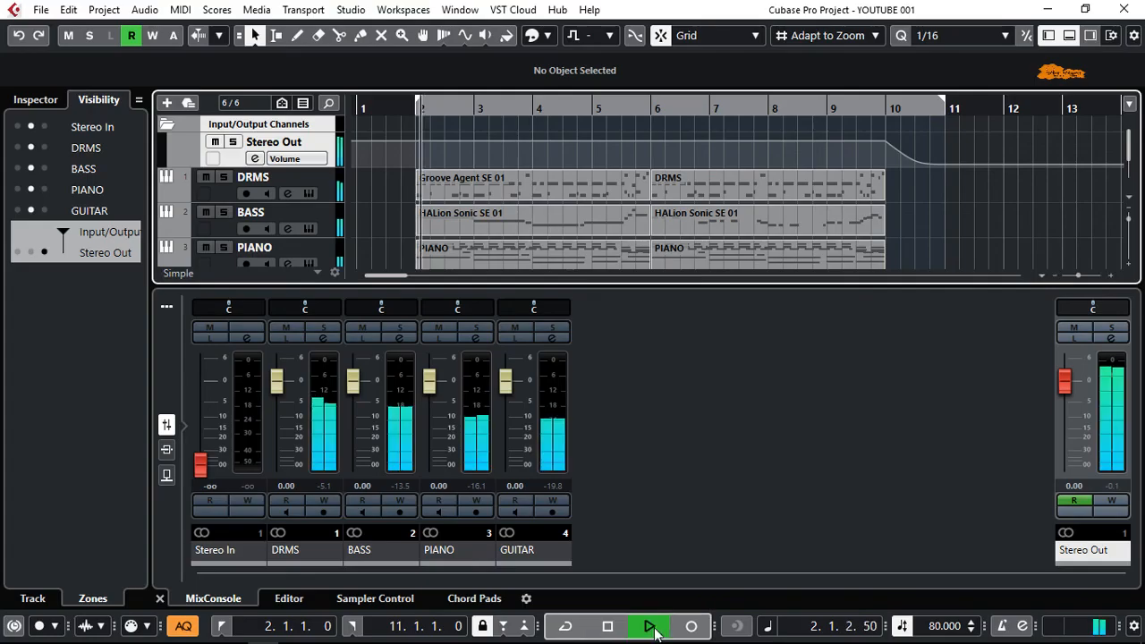